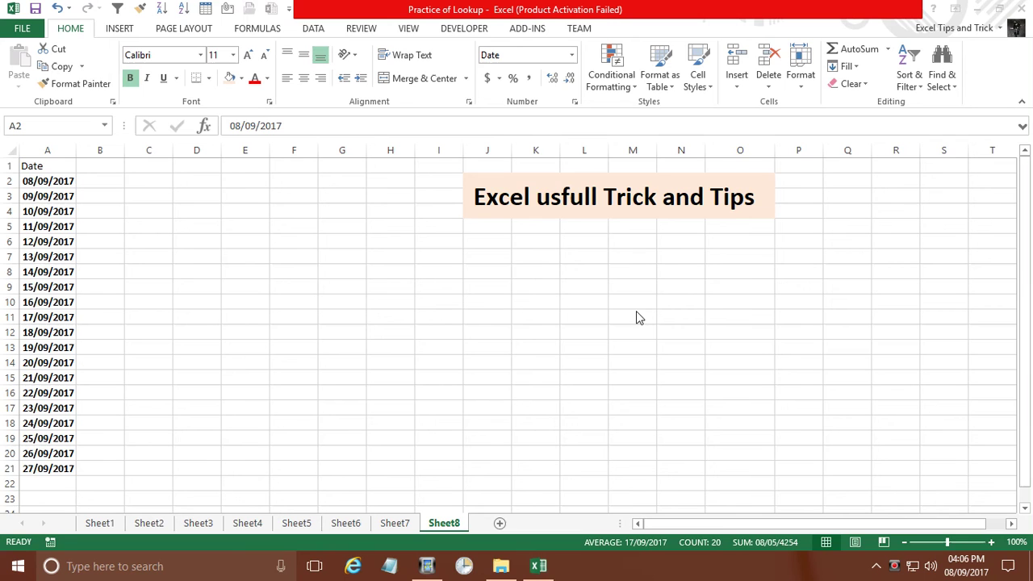
Lower the system sound volume to 5
{"action": "left_click", "coordinate": [930, 564]}
{"action": "left_click", "coordinate": [822, 533]}
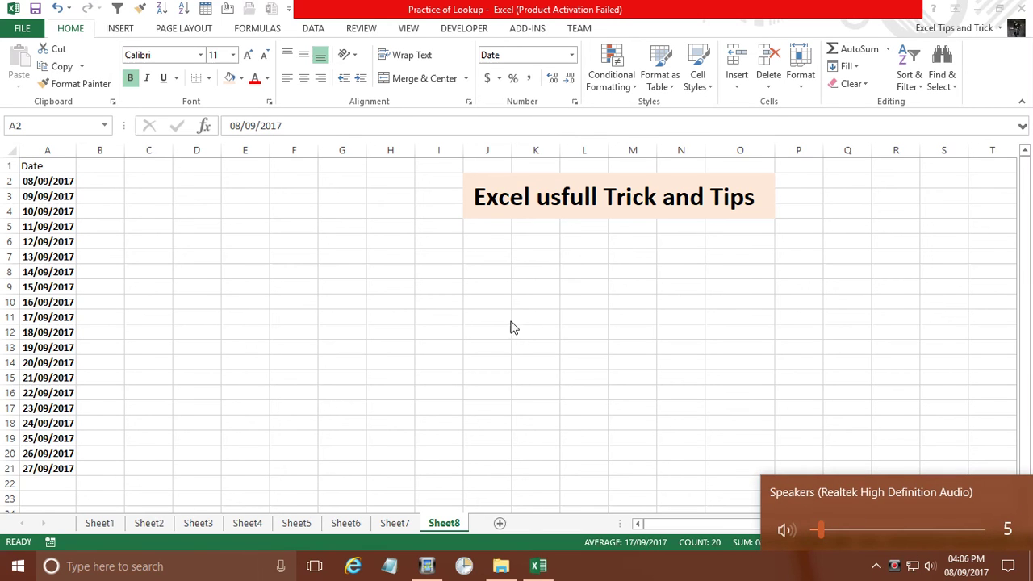
{"action": "key", "text": "Escape"}
{"action": "key", "text": "F2"}
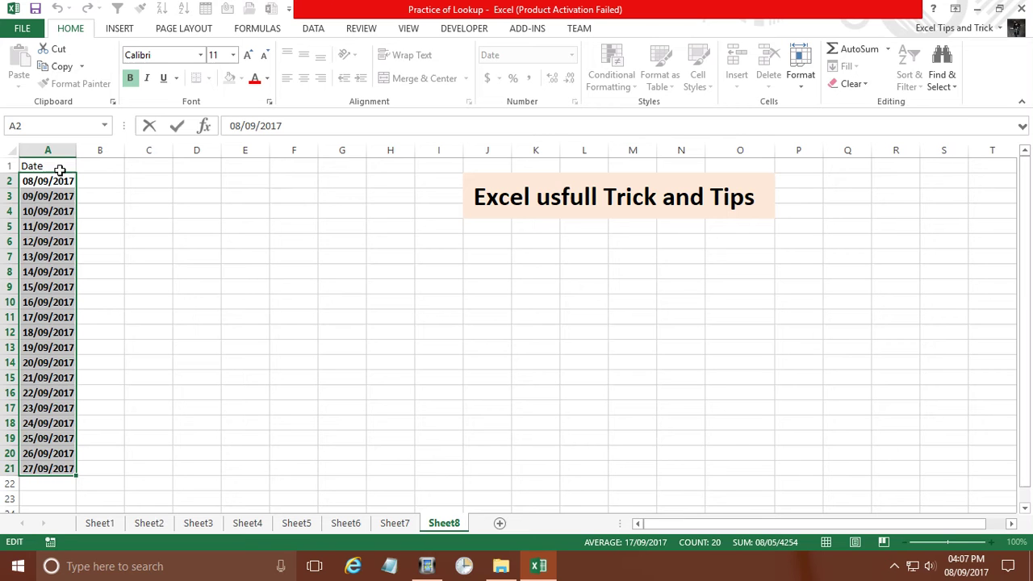
Clear the existing dates from A2:A21
{"action": "left_click_drag", "start_coordinate": [69, 211], "coordinate": [68, 227]}
{"action": "key", "text": "Up"}
{"action": "key", "text": "Up"}
{"action": "key", "text": "F2"}
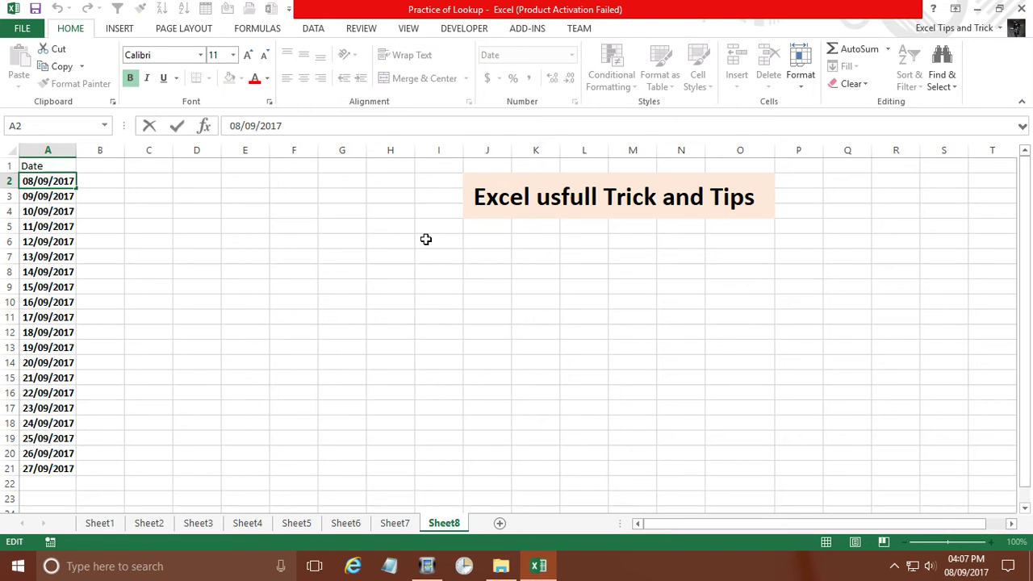
{"action": "key", "text": "Escape"}
{"action": "key", "text": "Down"}
{"action": "key", "text": "Up"}
{"action": "key", "text": "ctrl+shift+Down"}
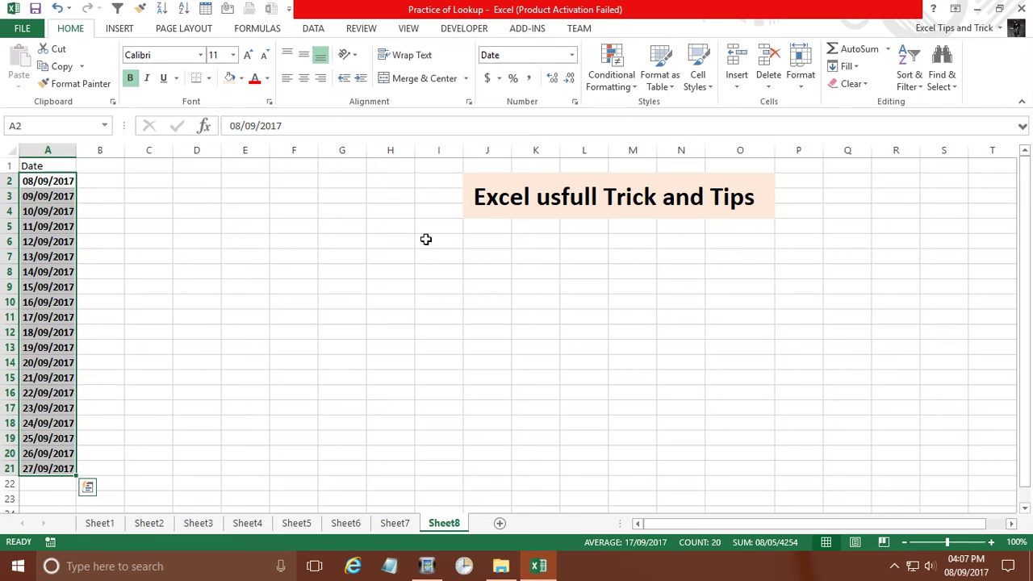
{"action": "key", "text": "Delete"}
{"action": "key", "text": "Left"}
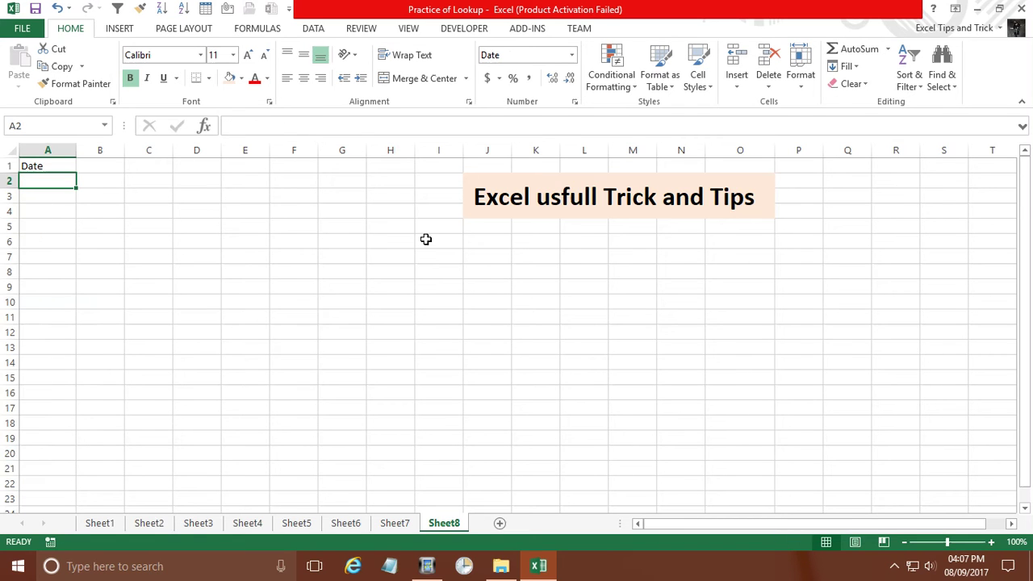
Put today's date 08/09/2017 in A2 and the formula =A2+1 in A3
{"action": "key", "text": "ctrl+semicolon"}
{"action": "key", "text": "Return"}
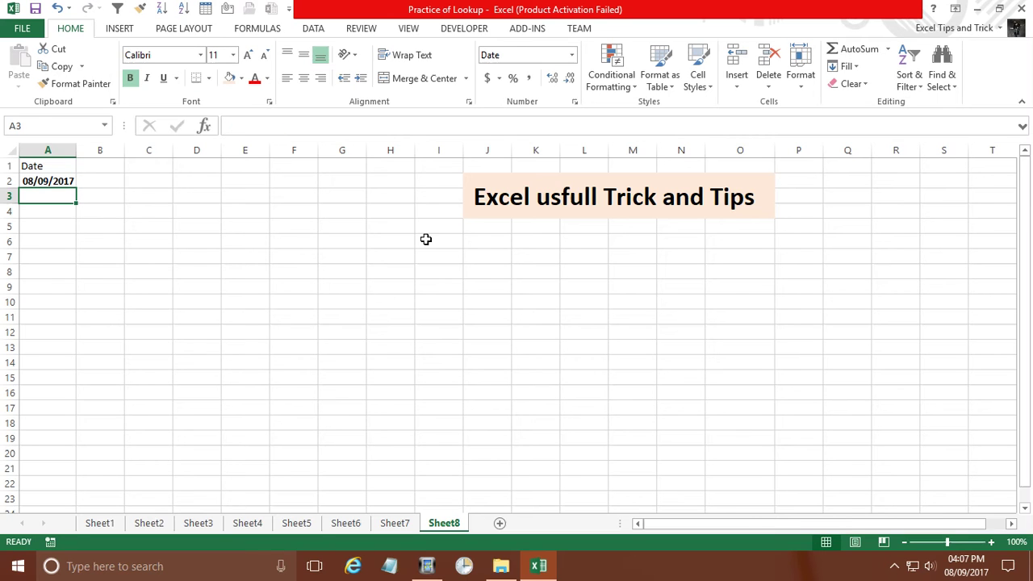
{"action": "type", "text": "-"}
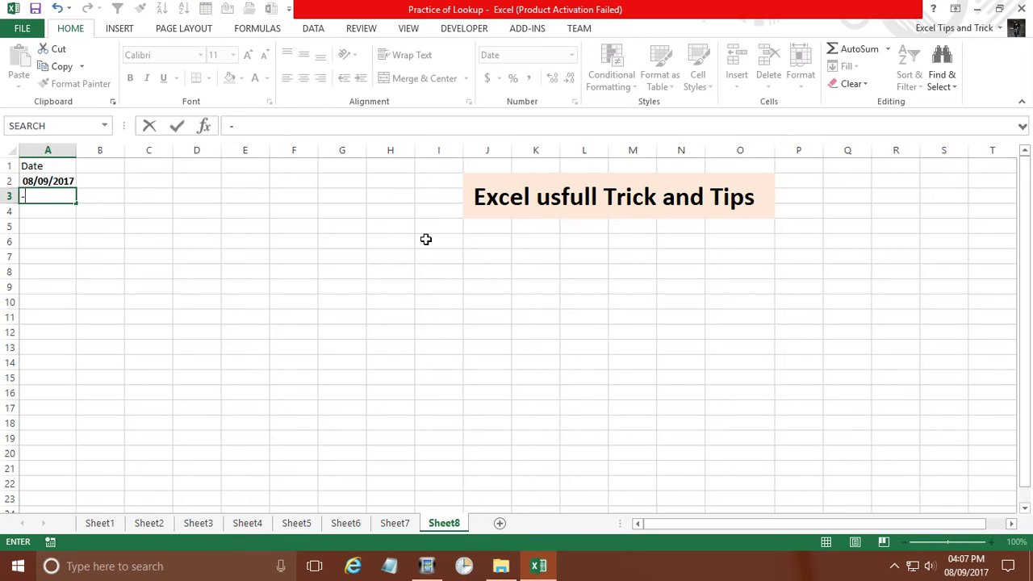
{"action": "key", "text": "Escape"}
{"action": "type", "text": "="}
{"action": "key", "text": "Up"}
{"action": "type", "text": "+1"}
{"action": "key", "text": "Return"}
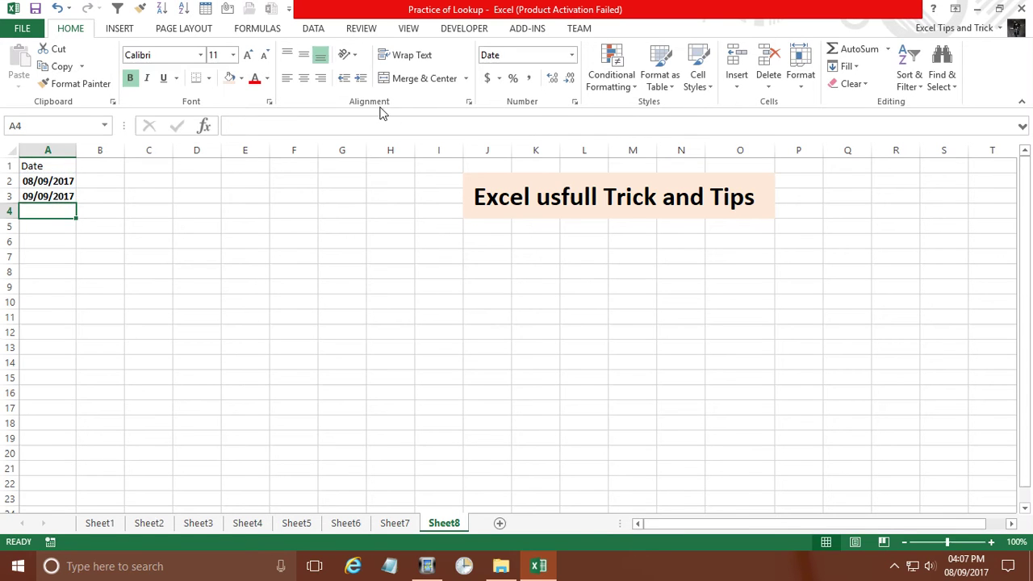
{"action": "double_click", "coordinate": [61, 195]}
{"action": "key", "text": "Escape"}
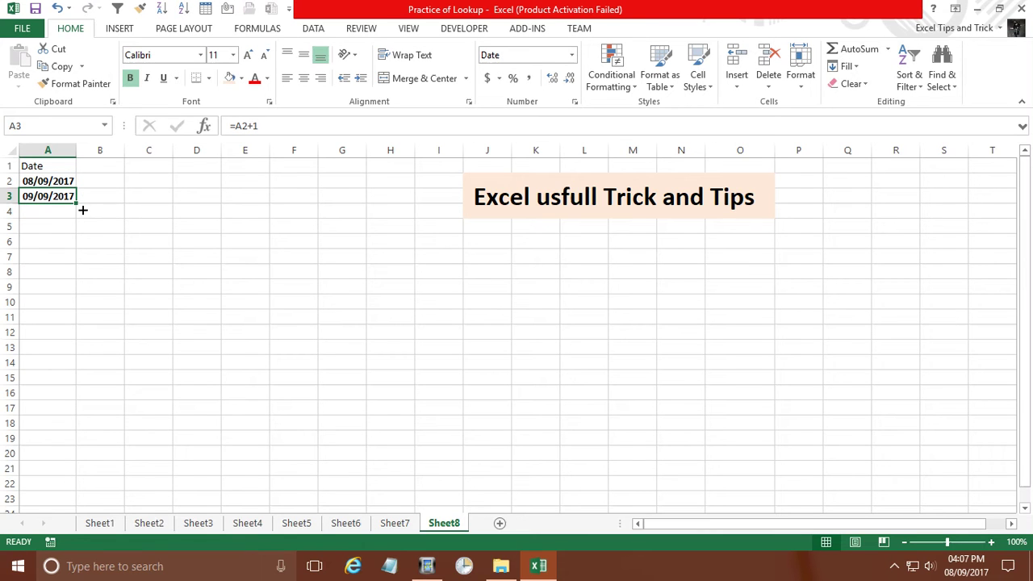
Fill the =A2+1 formula down A3:A20, ending at 26/09/2017
{"action": "left_click_drag", "start_coordinate": [84, 212], "coordinate": [98, 470]}
{"action": "left_click", "coordinate": [32, 197]}
{"action": "left_click", "coordinate": [60, 452]}
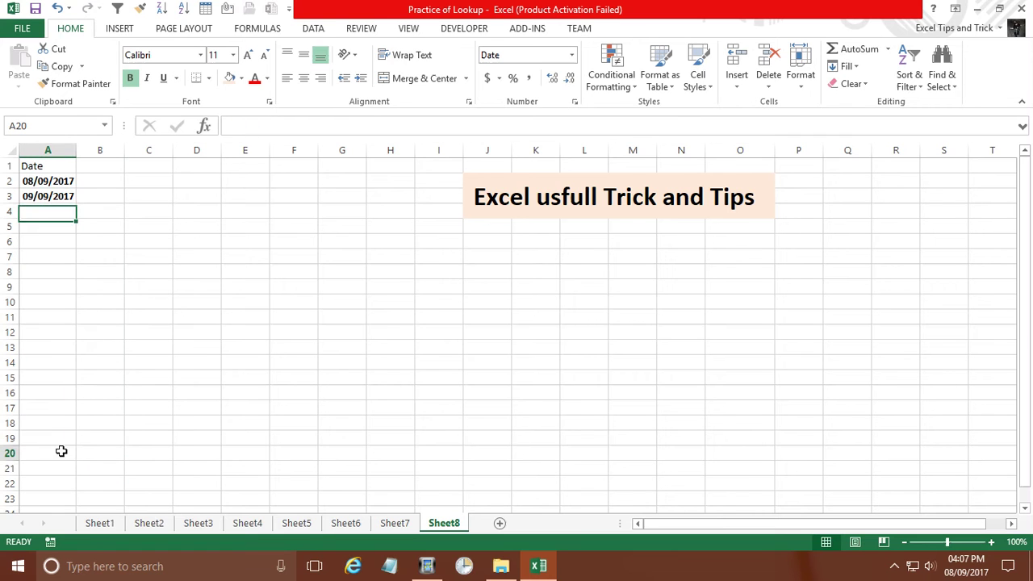
{"action": "key", "text": "ctrl+shift+Up"}
{"action": "key", "text": "ctrl+d"}
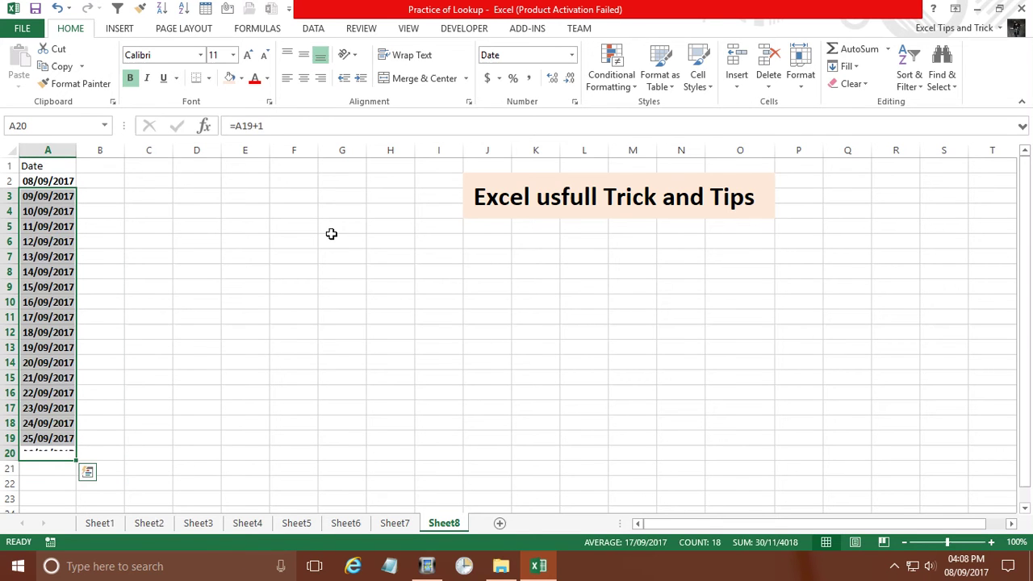
{"action": "left_click", "coordinate": [65, 165]}
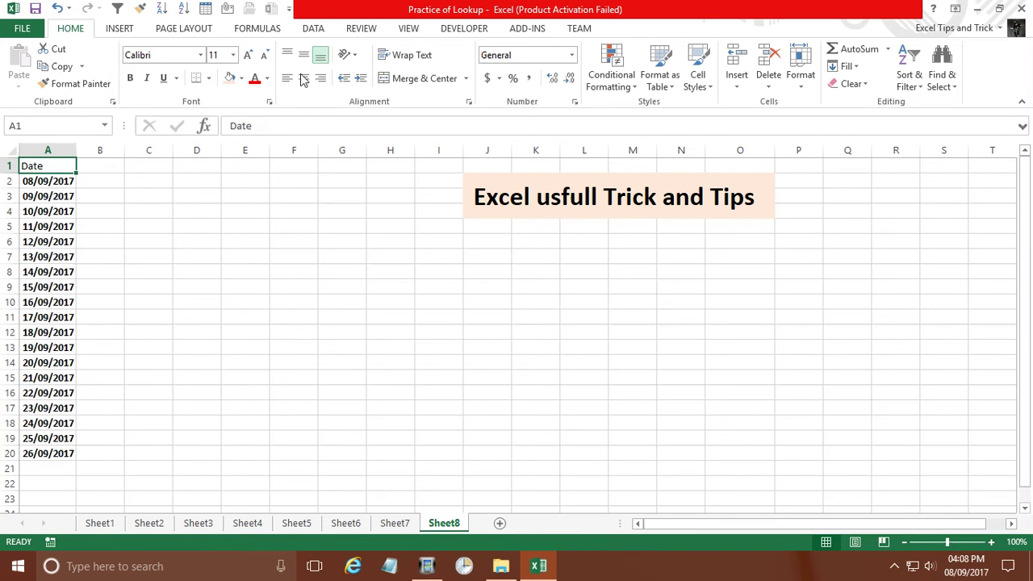
Make the Date header 14-point, bold, with a light green fill
{"action": "left_click", "coordinate": [249, 58]}
{"action": "left_click", "coordinate": [248, 58]}
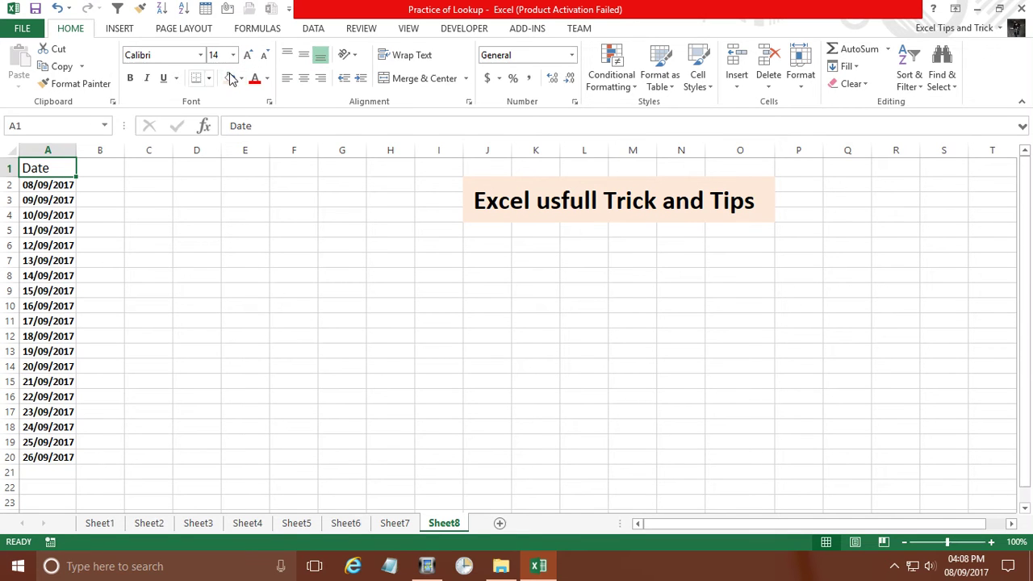
{"action": "left_click", "coordinate": [131, 78]}
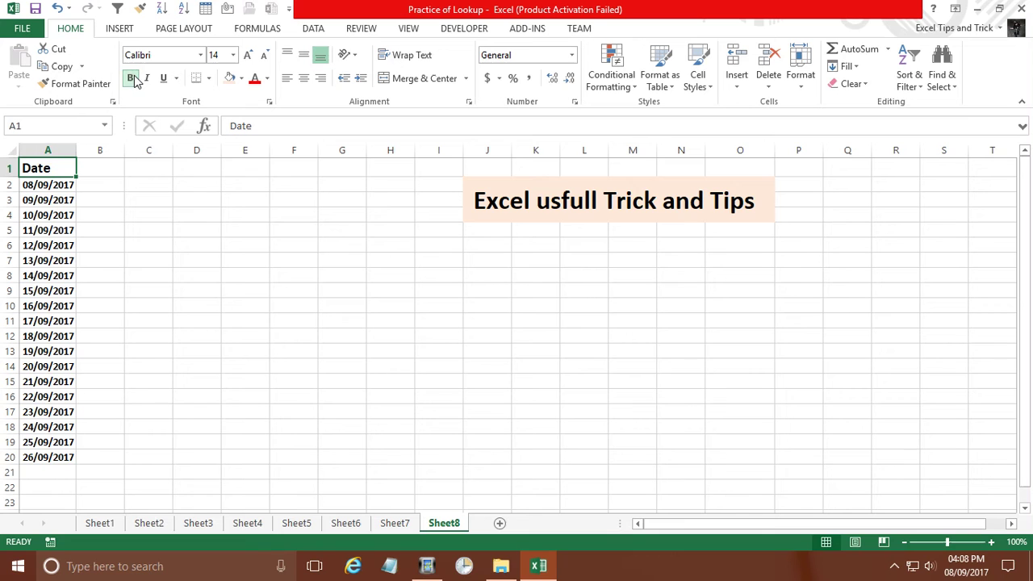
{"action": "left_click", "coordinate": [240, 78]}
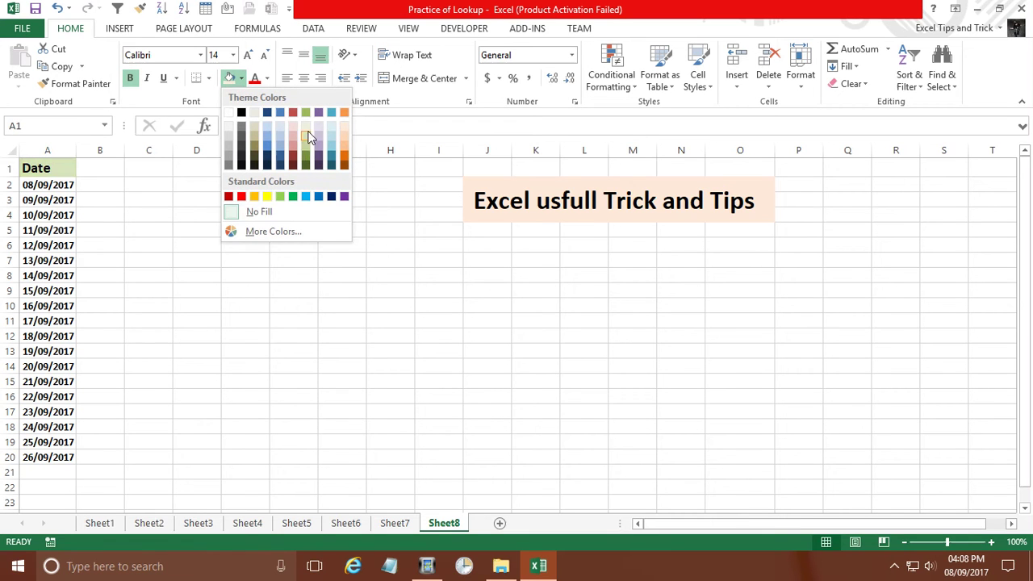
{"action": "left_click", "coordinate": [310, 143]}
Add a bold, 14-point, light green 'Month' header in B1 and widen column B
{"action": "left_click", "coordinate": [118, 173]}
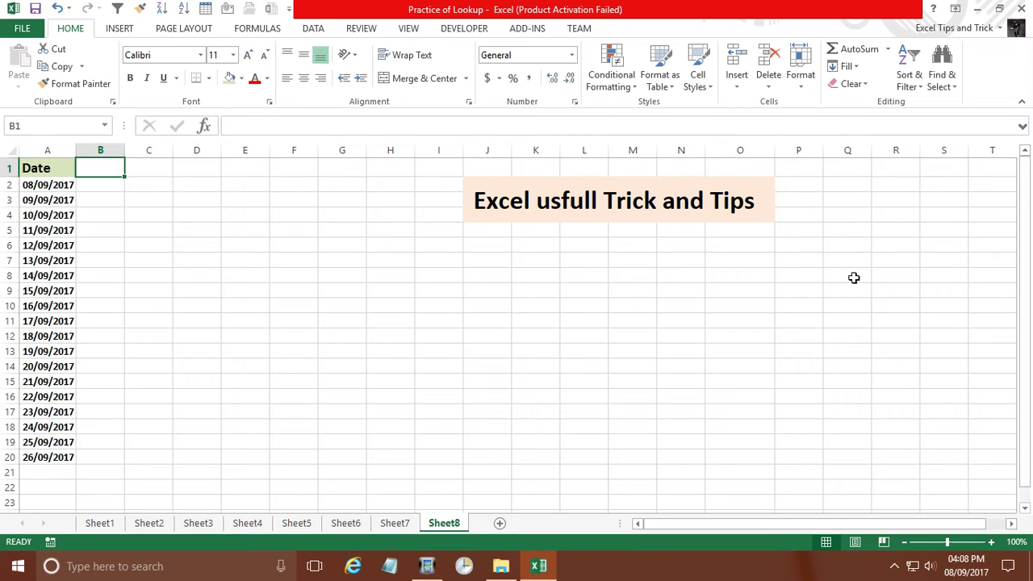
{"action": "type", "text": "Month"}
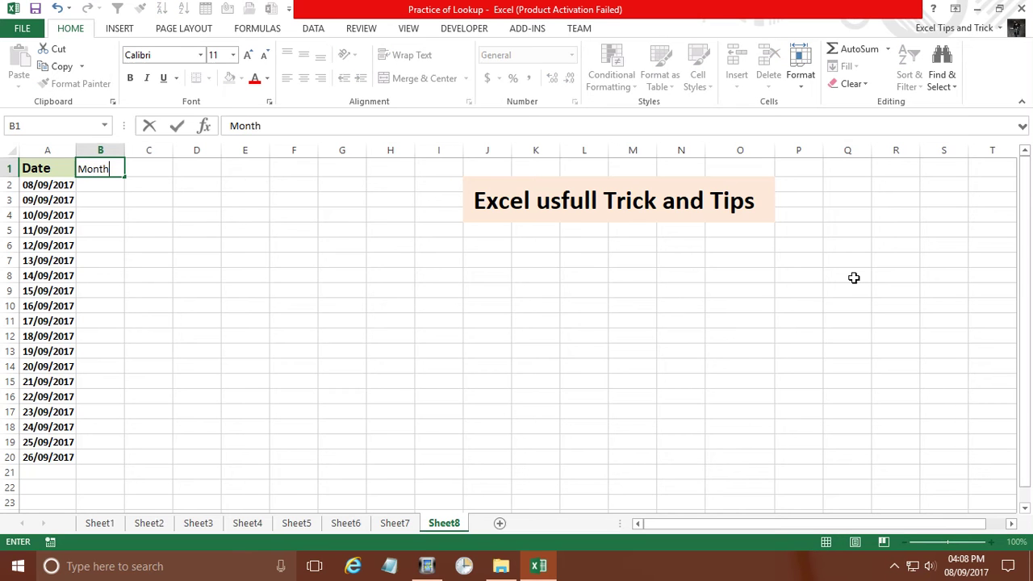
{"action": "key", "text": "ctrl+Return"}
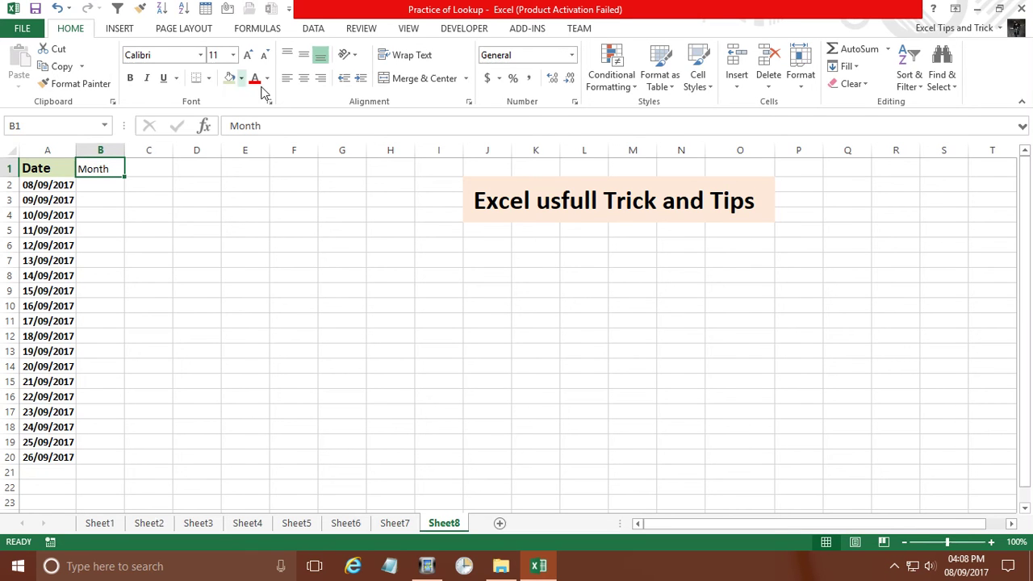
{"action": "left_click", "coordinate": [229, 80]}
{"action": "left_click", "coordinate": [132, 78]}
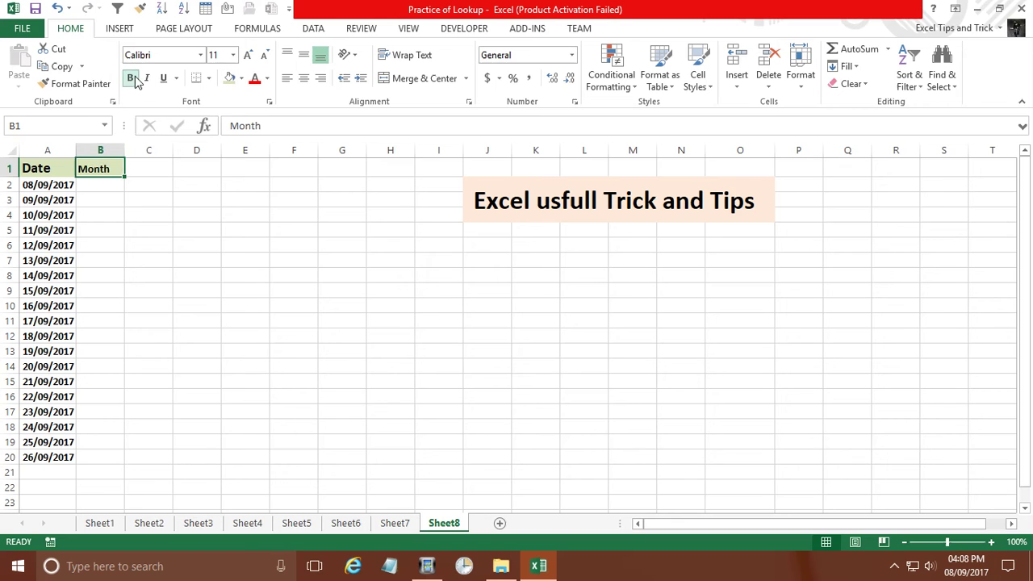
{"action": "left_click", "coordinate": [247, 55]}
{"action": "left_click", "coordinate": [248, 56]}
{"action": "left_click_drag", "start_coordinate": [125, 150], "coordinate": [84, 158]}
{"action": "left_click", "coordinate": [60, 190]}
{"action": "left_click", "coordinate": [100, 185]}
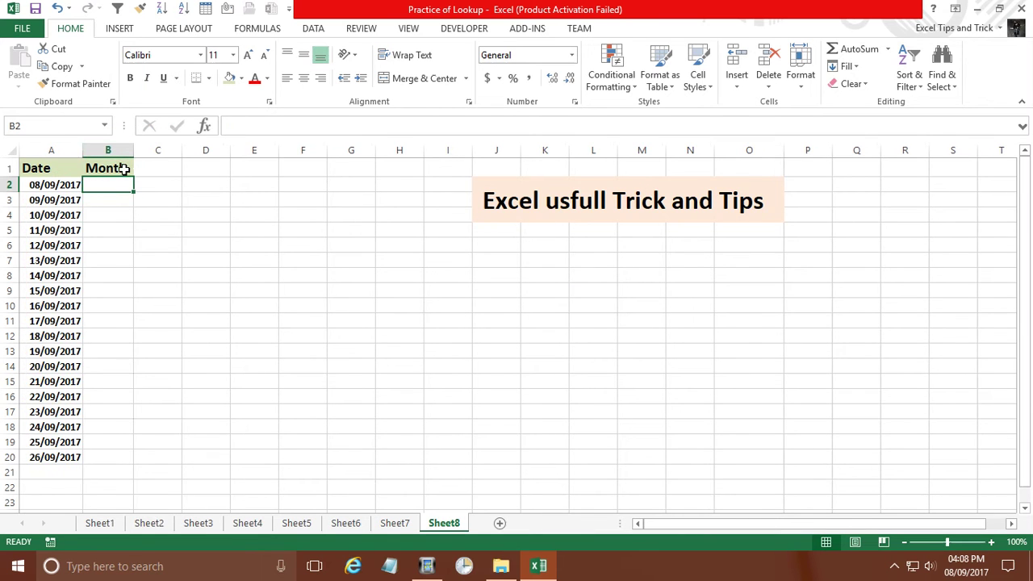
Widen column B and enter =TEXT(A2,"MMM") in B2 so it shows Sep
{"action": "left_click", "coordinate": [65, 152]}
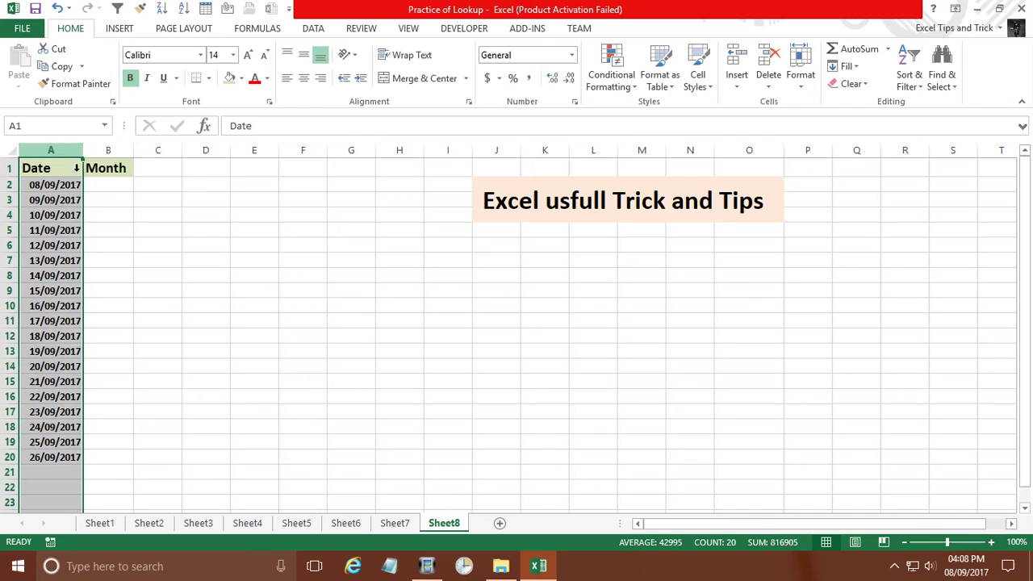
{"action": "left_click", "coordinate": [126, 185]}
{"action": "left_click_drag", "start_coordinate": [133, 153], "coordinate": [157, 153]}
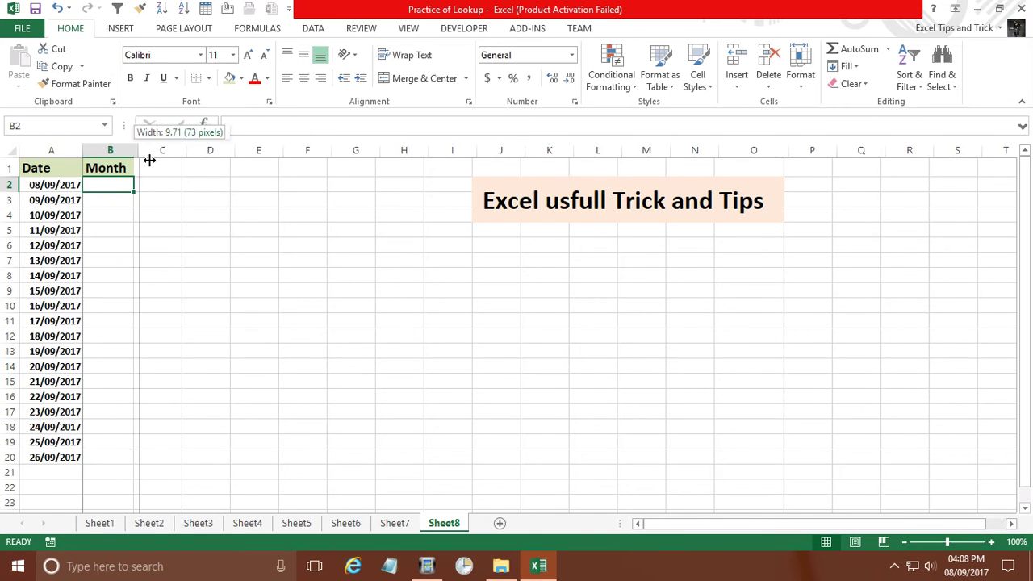
{"action": "type", "text": "="}
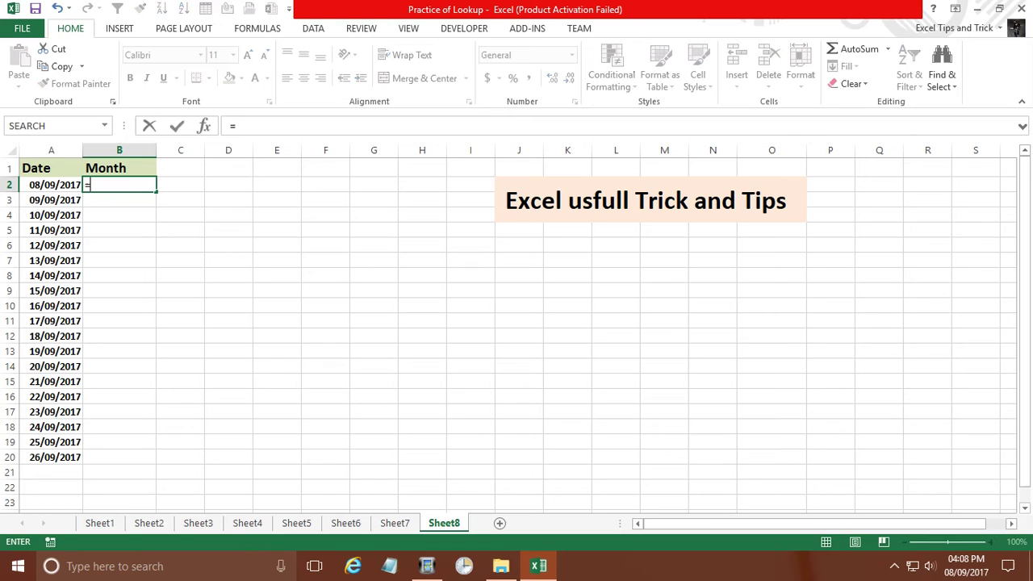
{"action": "type", "text": "Tex"}
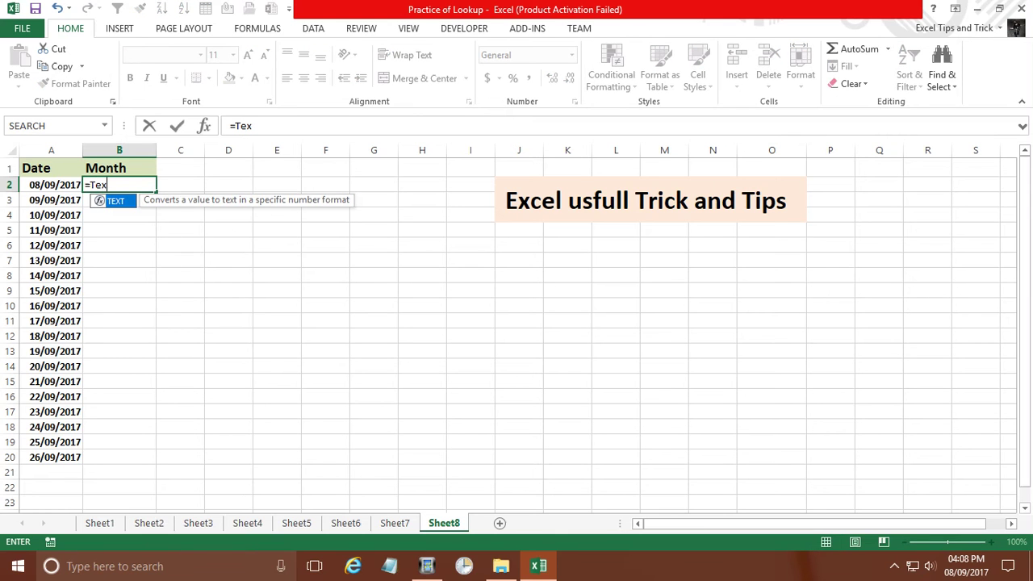
{"action": "key", "text": "Tab"}
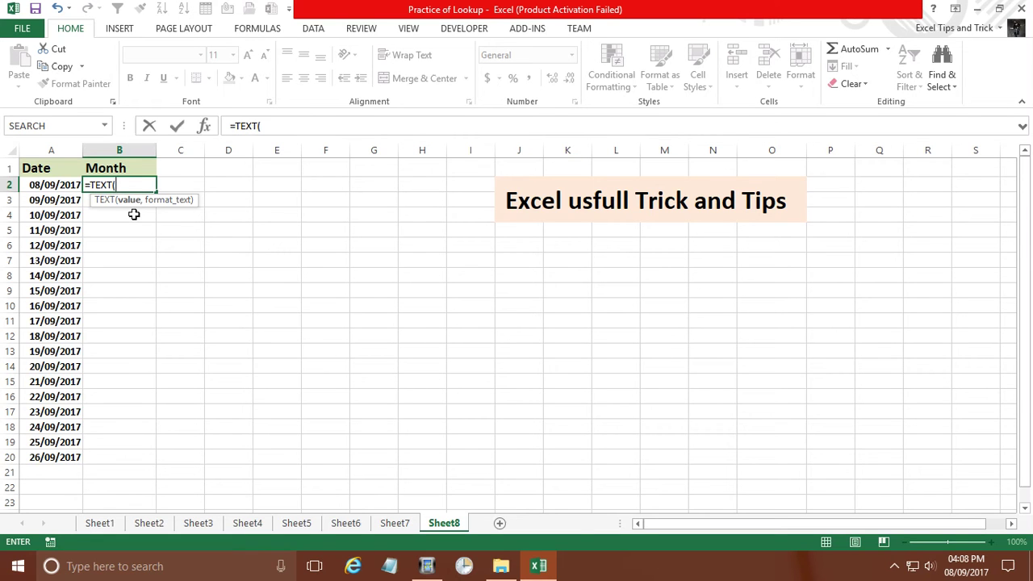
{"action": "key", "text": "Left"}
{"action": "type", "text": ",\"MMM\""}
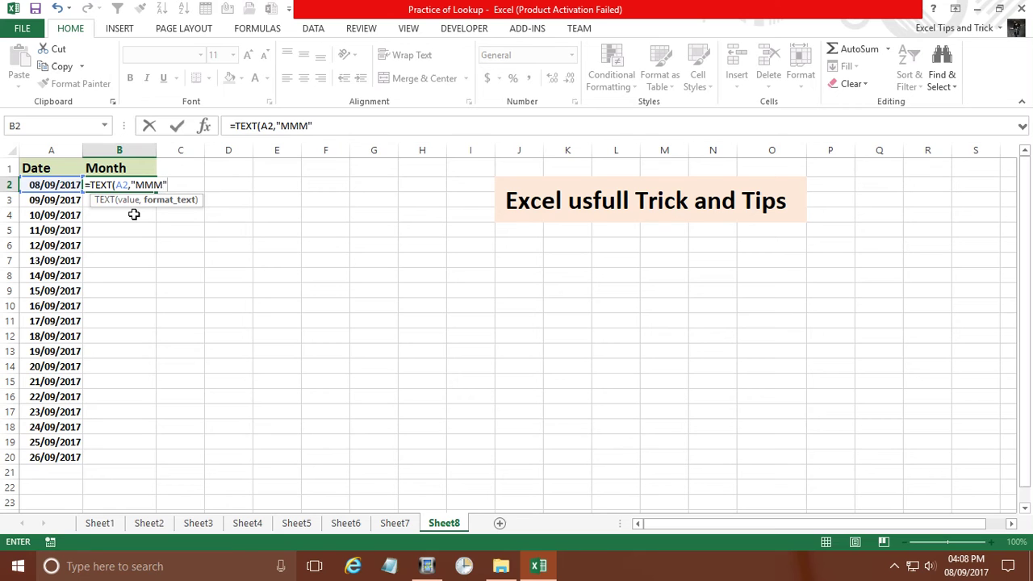
{"action": "type", "text": ")"}
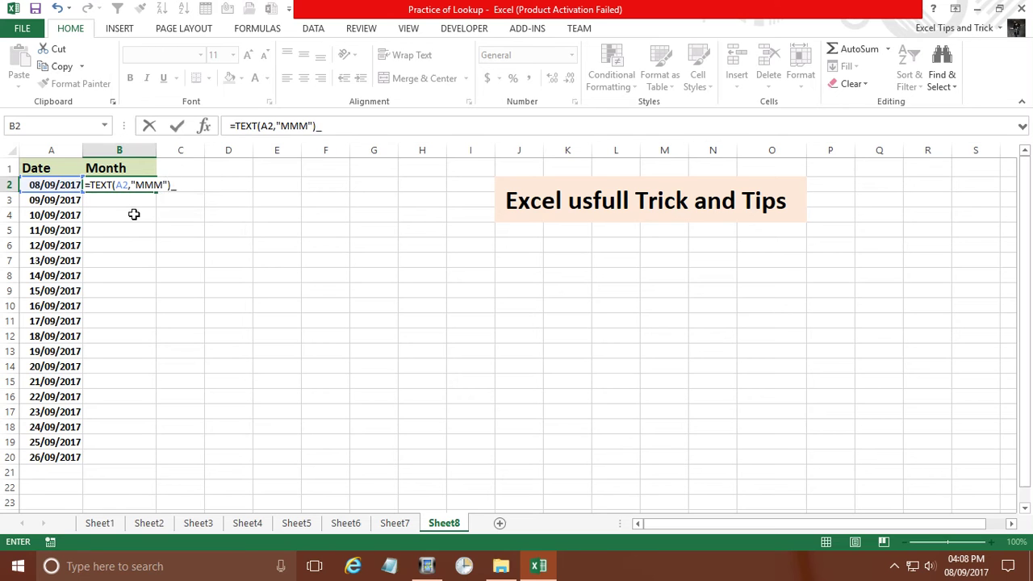
{"action": "key", "text": "Return"}
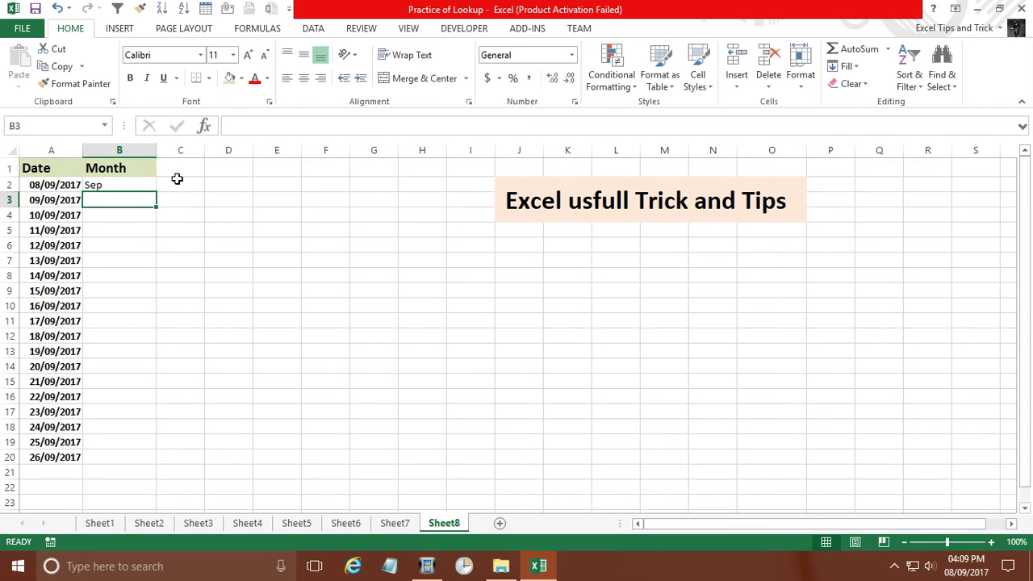
Fill the month formula down from B2 to B20
{"action": "key", "text": "Up"}
{"action": "key", "text": "Left"}
{"action": "key", "text": "ctrl+Down"}
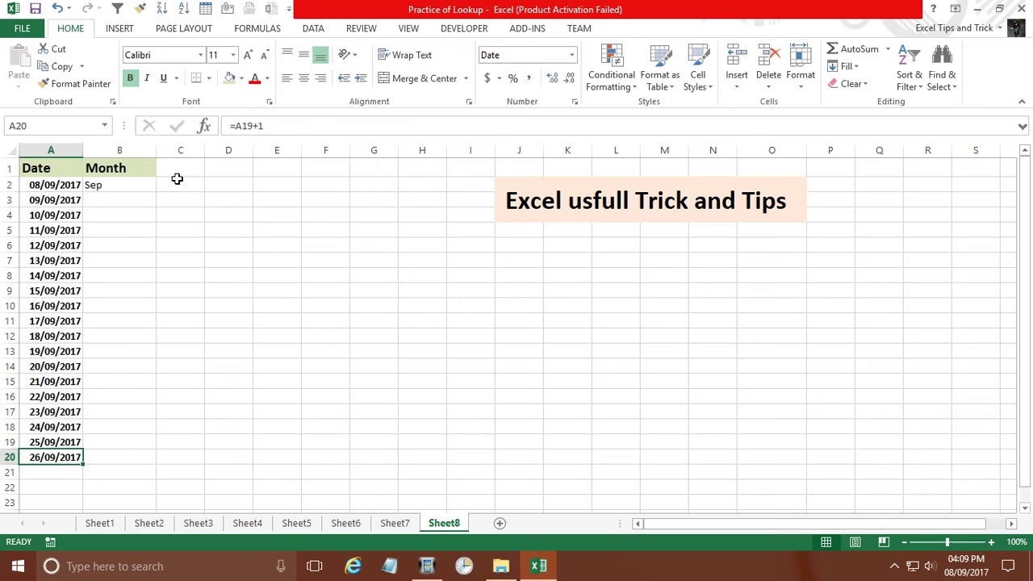
{"action": "key", "text": "Right"}
{"action": "key", "text": "ctrl+shift+Up"}
{"action": "key", "text": "ctrl+d"}
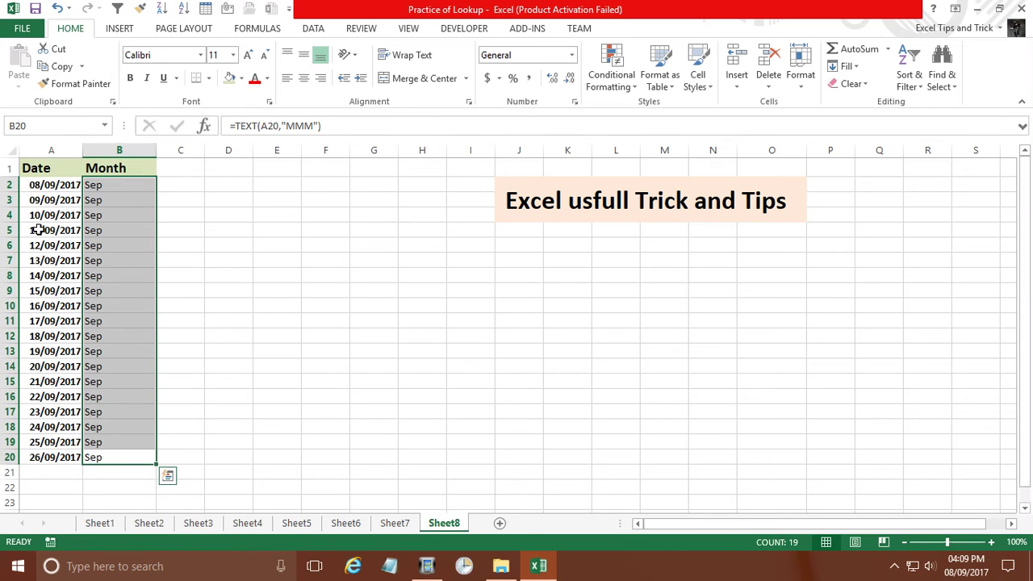
Copy the Date column, then cancel the Paste Special attempt
{"action": "left_click", "coordinate": [79, 160]}
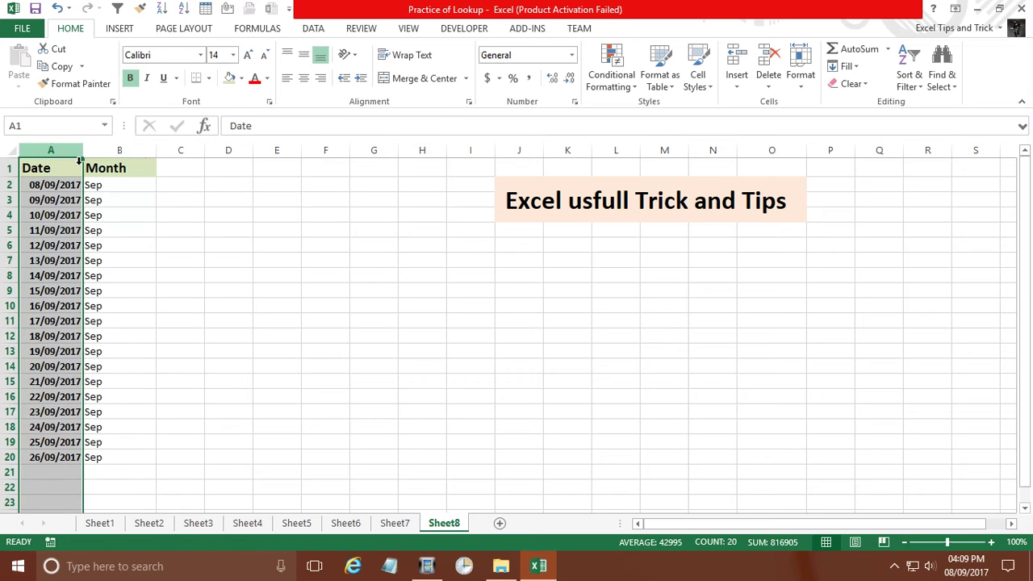
{"action": "key", "text": "ctrl+c"}
{"action": "key", "text": "alt+e"}
{"action": "key", "text": "s"}
{"action": "key", "text": "v"}
{"action": "key", "text": "Return"}
{"action": "key", "text": "Escape"}
Change A10 to 16/01/2017 and A16 to 22/05/2017 so B shows Jan and May
{"action": "left_click", "coordinate": [49, 311]}
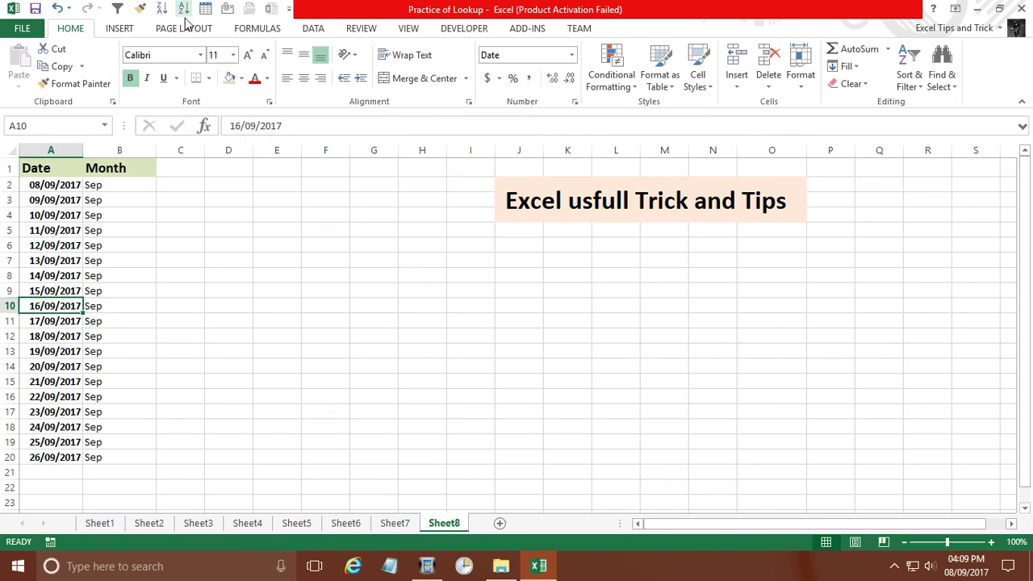
{"action": "left_click", "coordinate": [256, 127]}
{"action": "key", "text": "BackSpace"}
{"action": "type", "text": "1"}
{"action": "key", "text": "Return"}
{"action": "key", "text": "Up"}
{"action": "key", "text": "Right"}
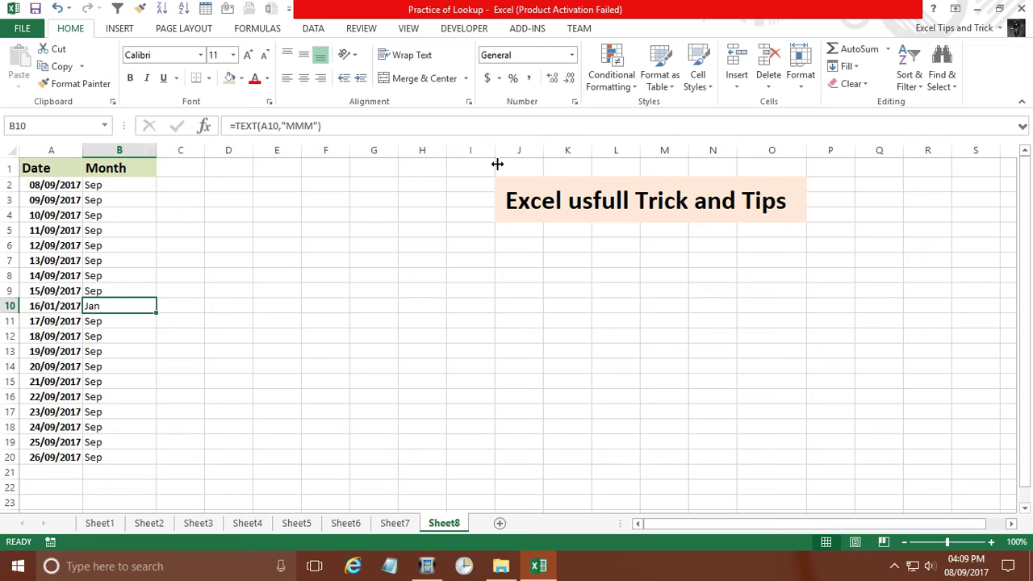
{"action": "left_click", "coordinate": [69, 396]}
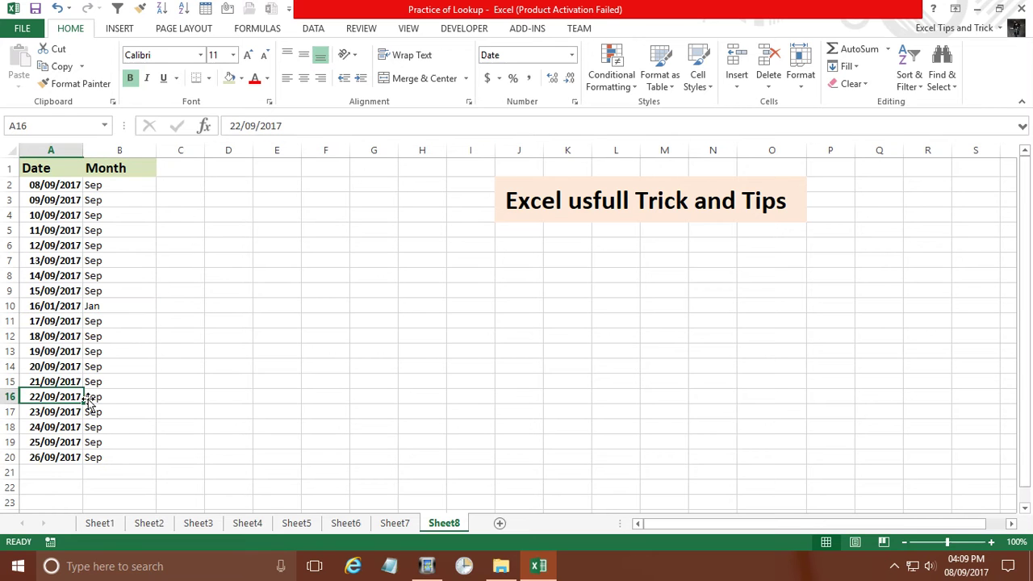
{"action": "left_click", "coordinate": [256, 125]}
{"action": "key", "text": "BackSpace"}
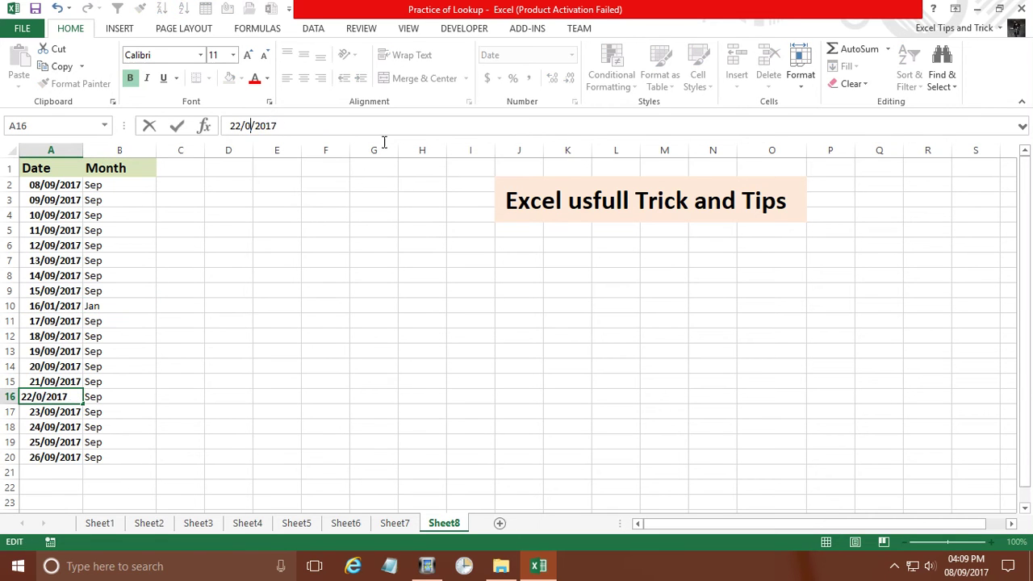
{"action": "type", "text": "5"}
{"action": "key", "text": "Return"}
{"action": "left_click", "coordinate": [132, 187]}
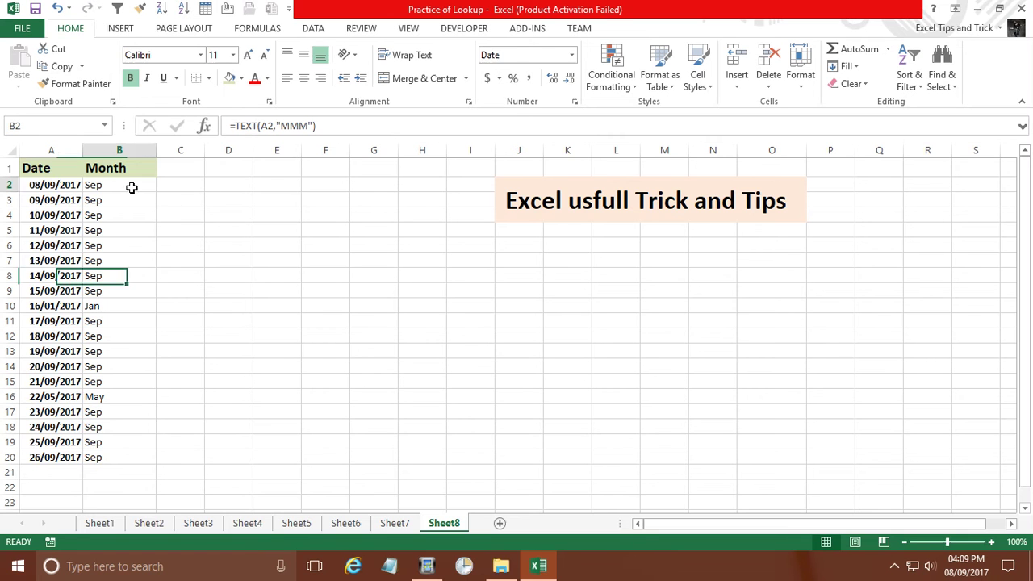
Make the Month values in B2:B20 bold
{"action": "left_click", "coordinate": [121, 458], "text": "shift"}
{"action": "key", "text": "ctrl+b"}
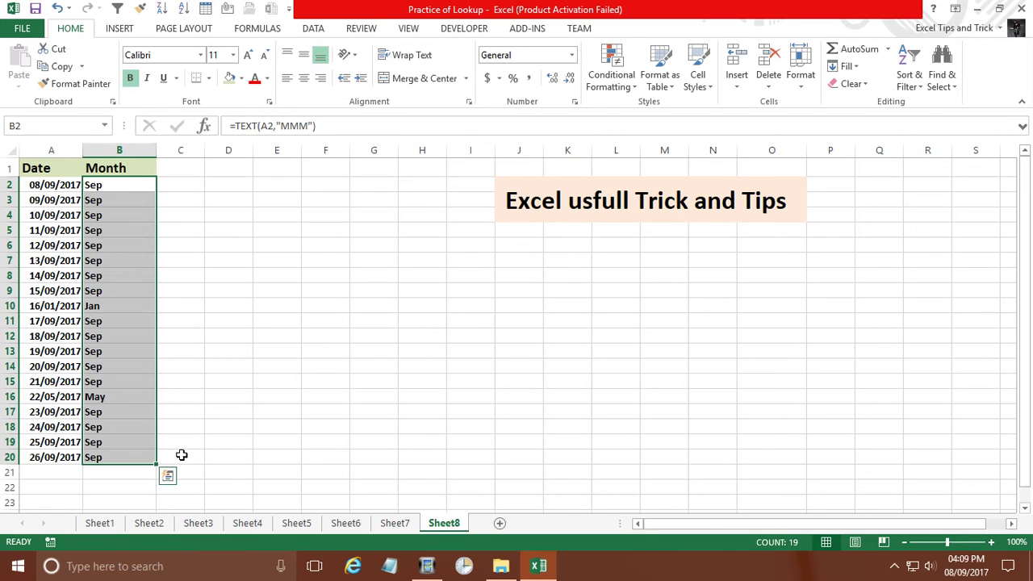
{"action": "left_click", "coordinate": [121, 396]}
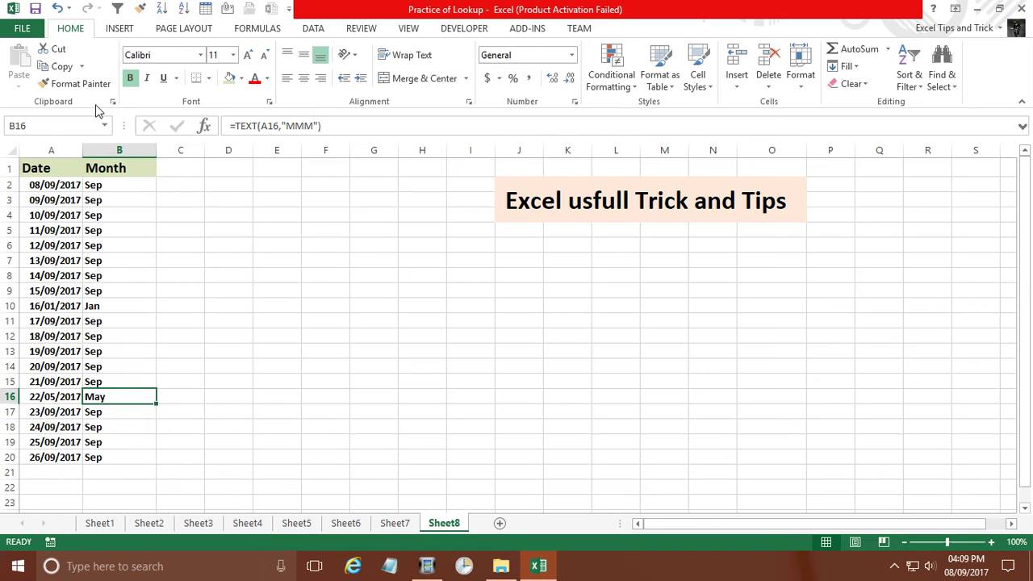
{"action": "left_click", "coordinate": [330, 319]}
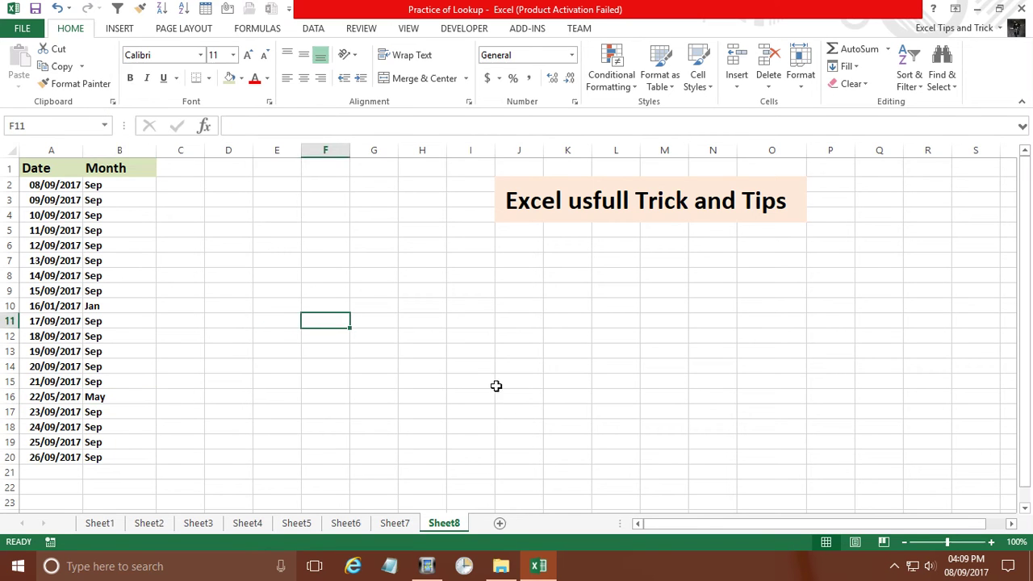
{"action": "type", "text": "11"}
{"action": "key", "text": "Return"}
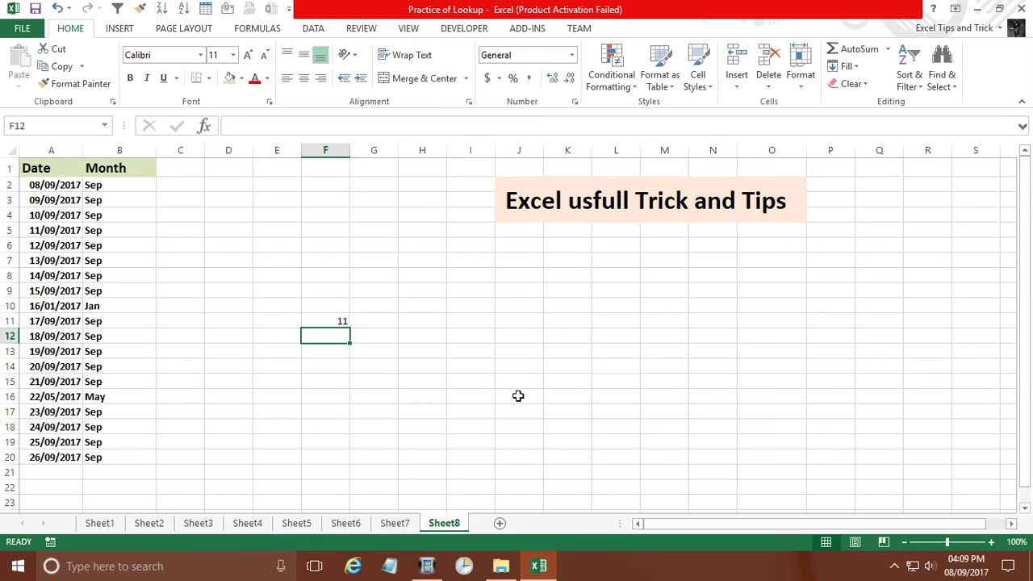
{"action": "key", "text": "Up"}
{"action": "key", "text": "Right"}
{"action": "left_click", "coordinate": [345, 321]}
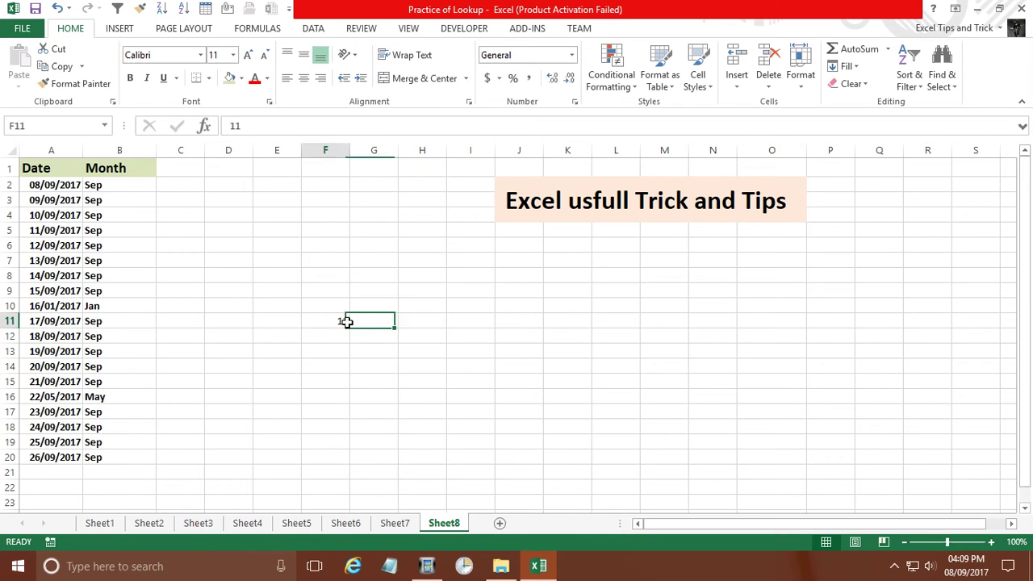
{"action": "left_click", "coordinate": [420, 384]}
{"action": "key", "text": "Down"}
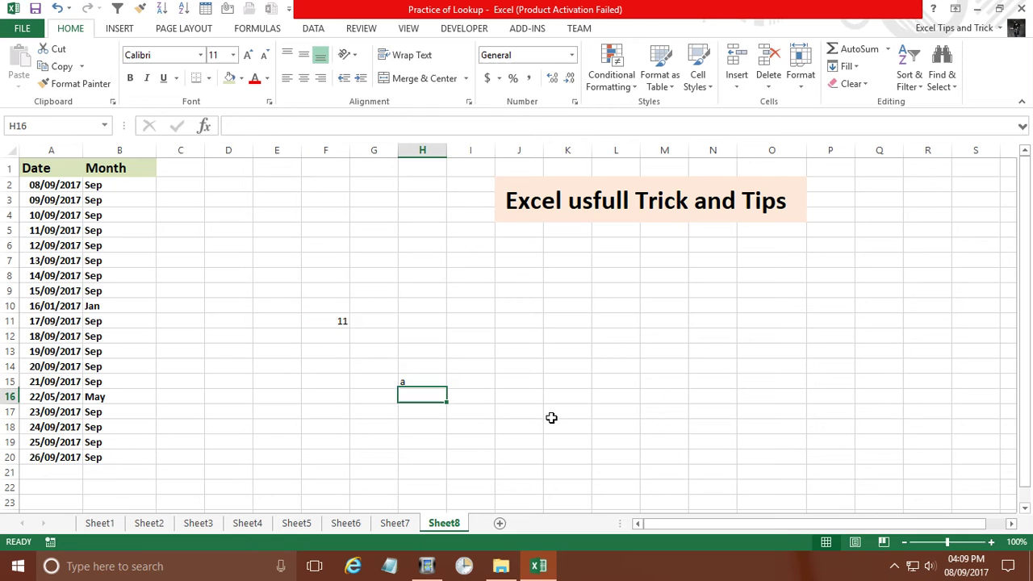
{"action": "left_click", "coordinate": [340, 320]}
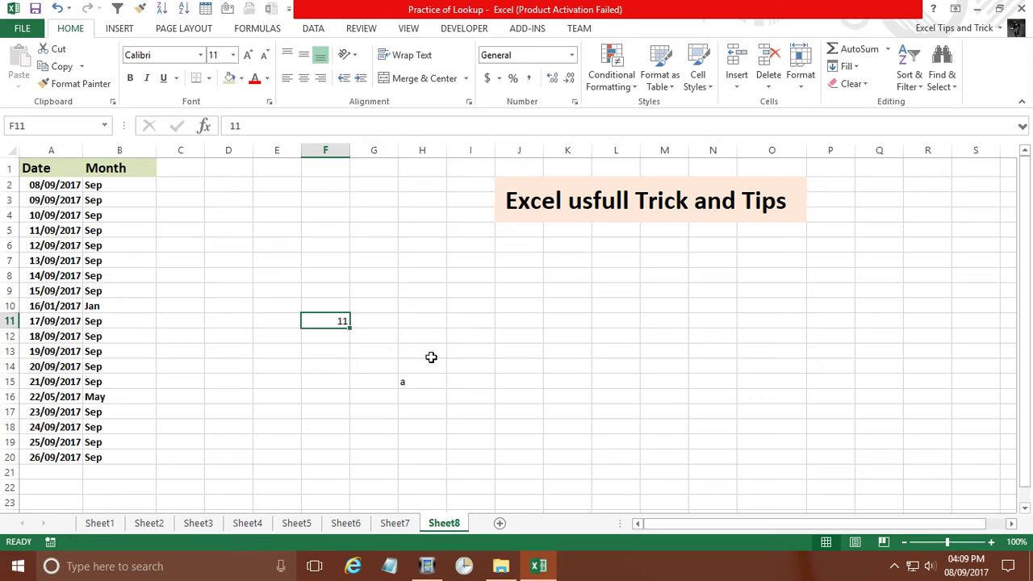
{"action": "left_click", "coordinate": [422, 382]}
{"action": "left_click", "coordinate": [589, 368]}
{"action": "type", "text": "a"}
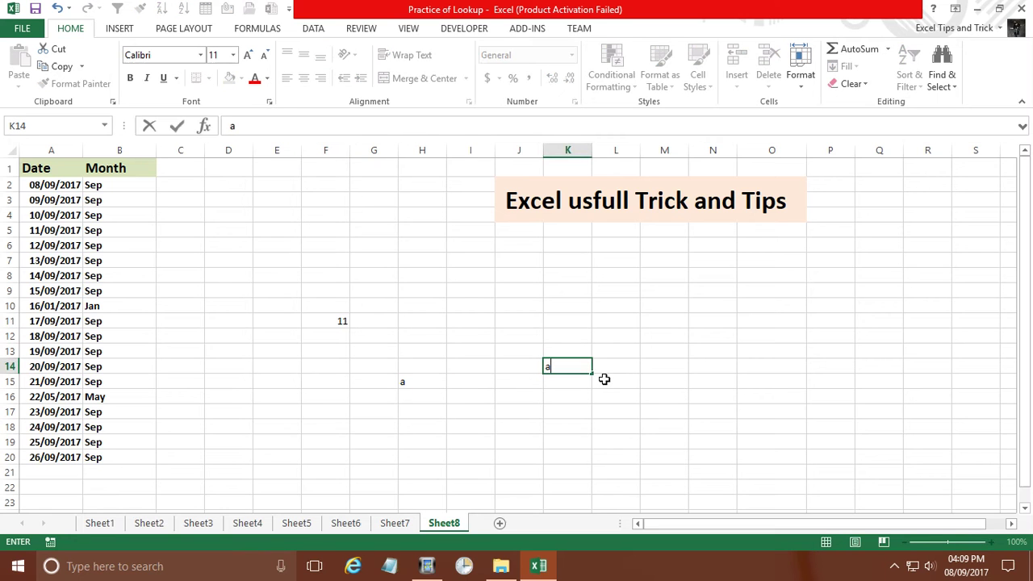
{"action": "key", "text": "Return"}
{"action": "left_click_drag", "start_coordinate": [327, 306], "coordinate": [631, 418]}
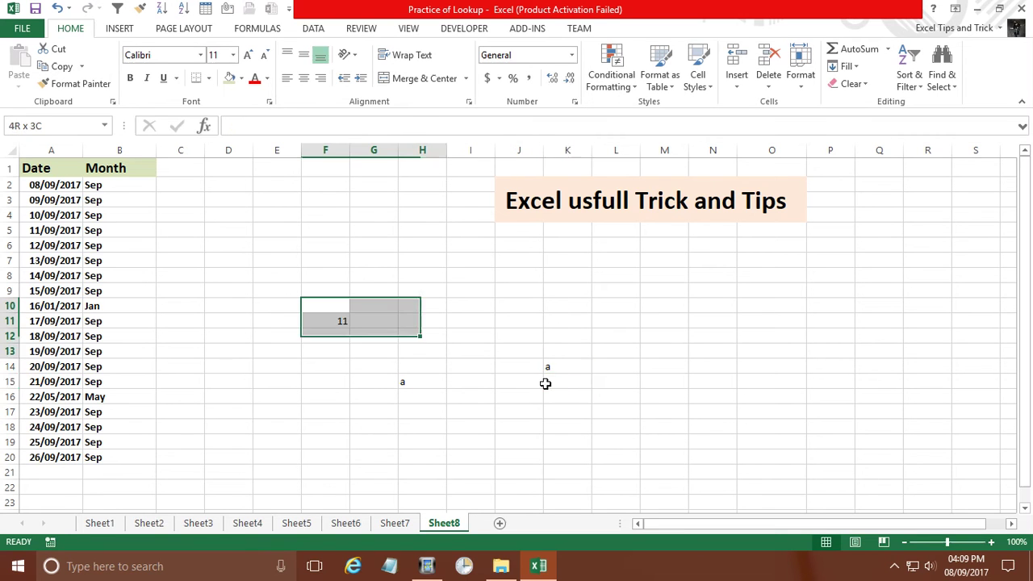
{"action": "key", "text": "Delete"}
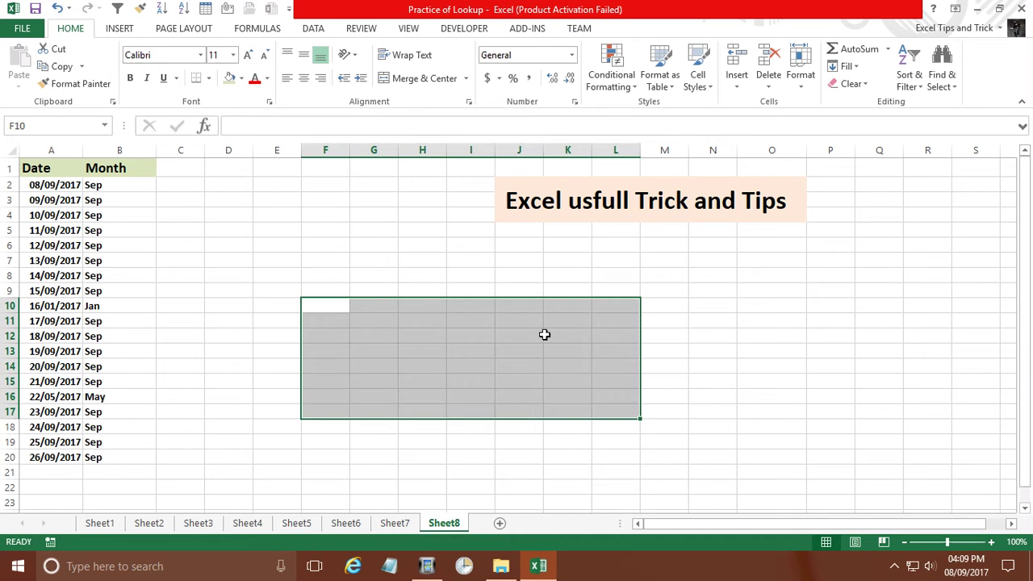
{"action": "left_click", "coordinate": [514, 396]}
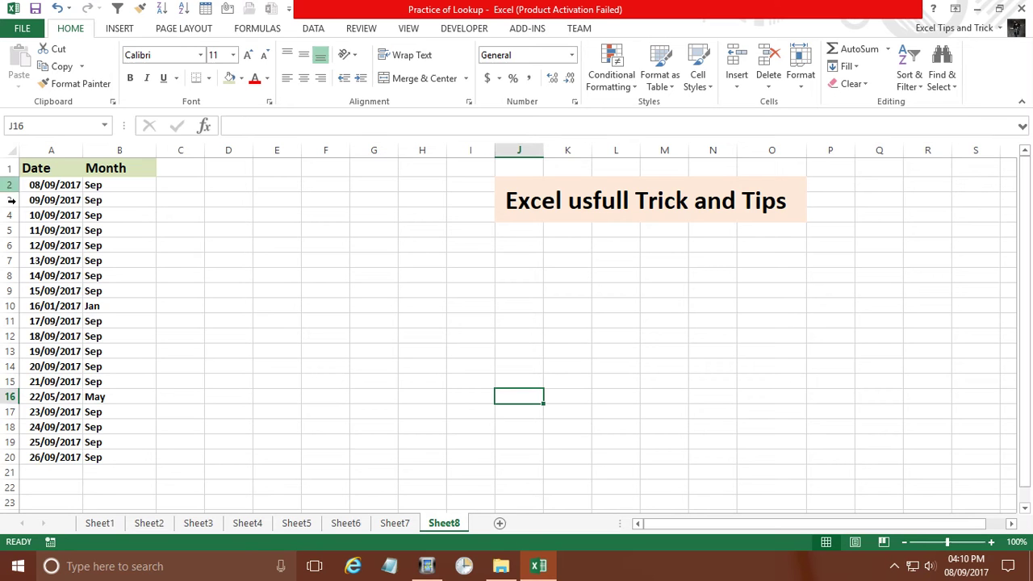
{"action": "left_click", "coordinate": [50, 191]}
{"action": "left_click", "coordinate": [468, 321]}
{"action": "type", "text": "1"}
{"action": "key", "text": "Return"}
{"action": "key", "text": "Up"}
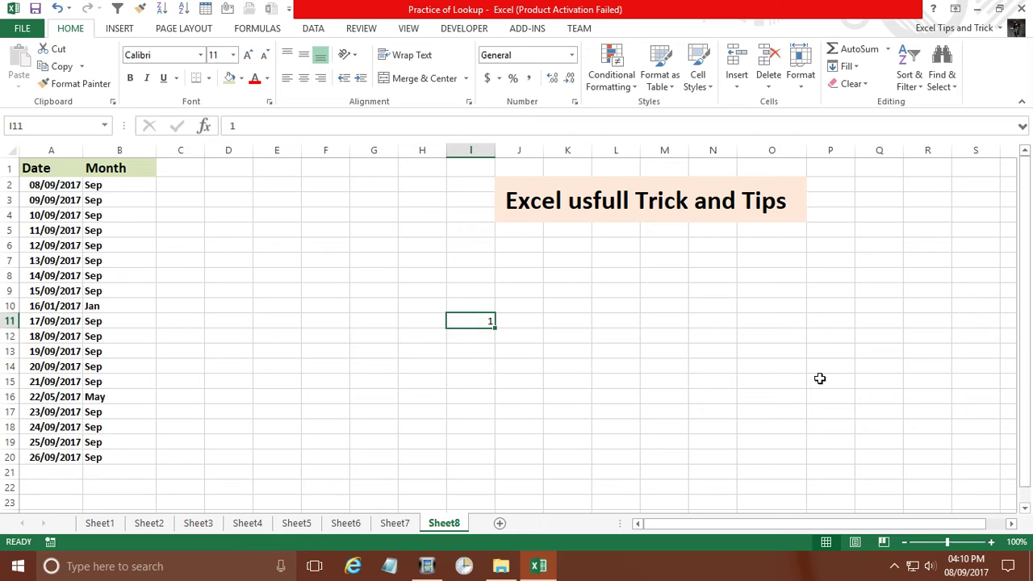
{"action": "key", "text": "Right"}
{"action": "key", "text": "Right"}
{"action": "key", "text": "Down"}
{"action": "key", "text": "Down"}
{"action": "type", "text": "a"}
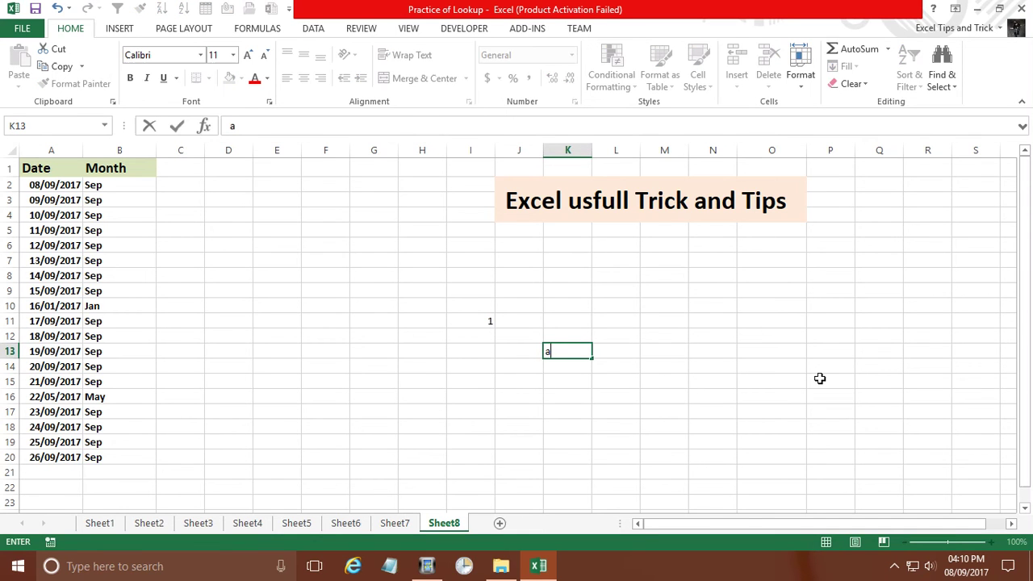
{"action": "key", "text": "Return"}
{"action": "key", "text": "Up"}
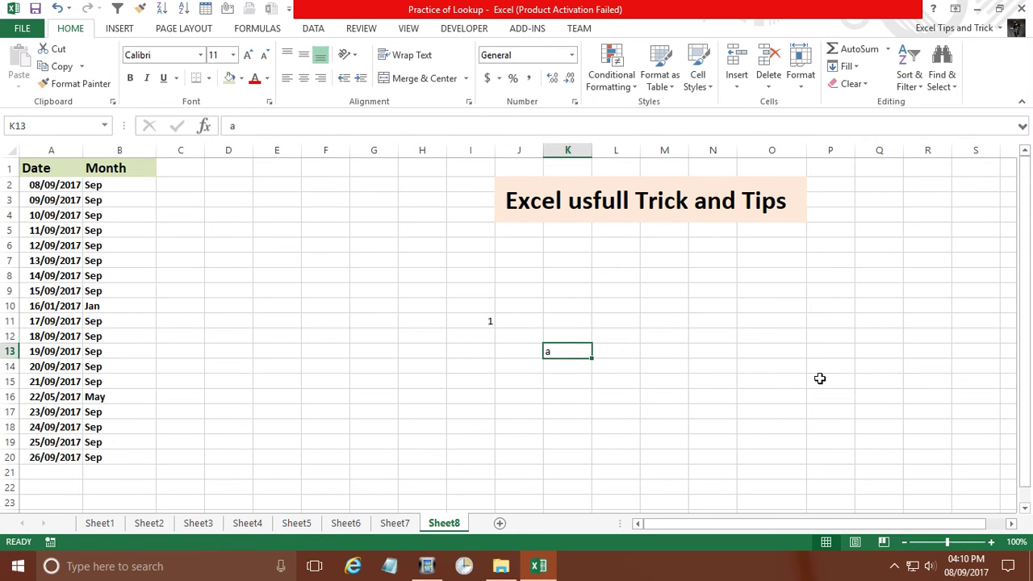
{"action": "key", "text": "shift+Left"}
{"action": "key", "text": "shift+Up"}
{"action": "key", "text": "shift+Up"}
{"action": "key", "text": "shift+Left"}
{"action": "key", "text": "Delete"}
{"action": "double_click", "coordinate": [69, 189]}
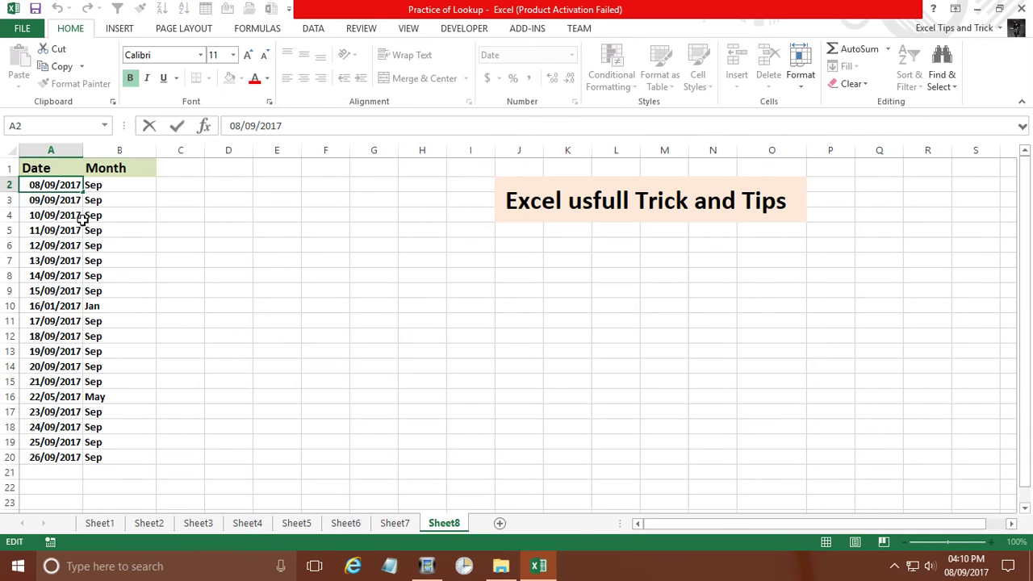
Shorten B20's month format code to "MM"
{"action": "left_click", "coordinate": [101, 232]}
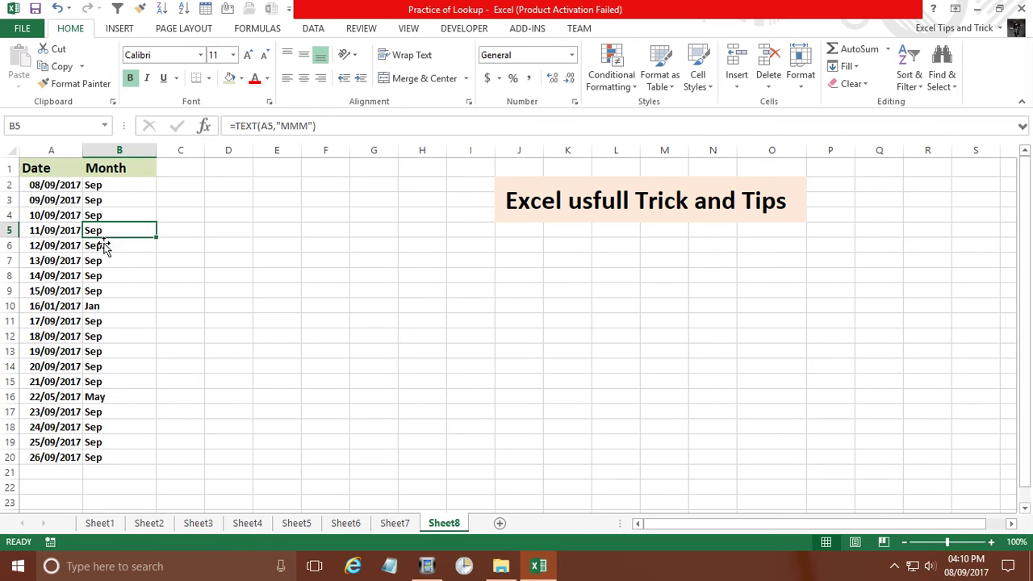
{"action": "left_click", "coordinate": [140, 188]}
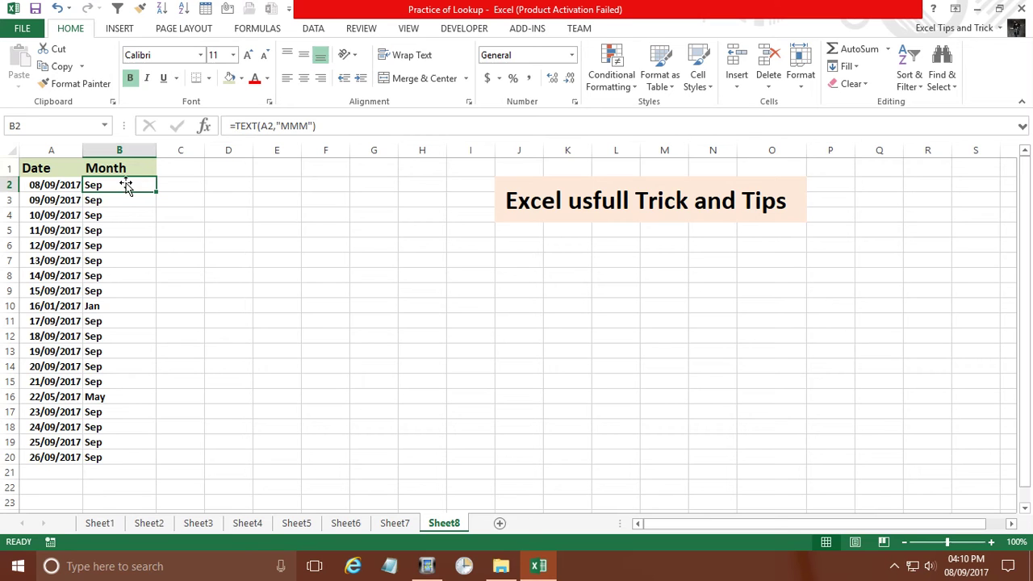
{"action": "left_click", "coordinate": [123, 457], "text": "ctrl"}
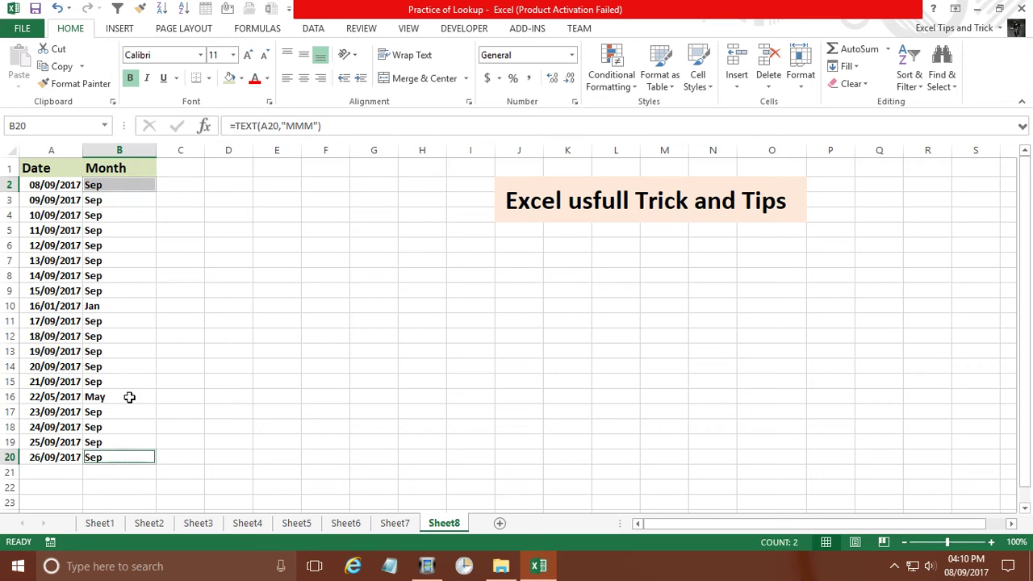
{"action": "left_click", "coordinate": [143, 185]}
{"action": "left_click", "coordinate": [127, 459]}
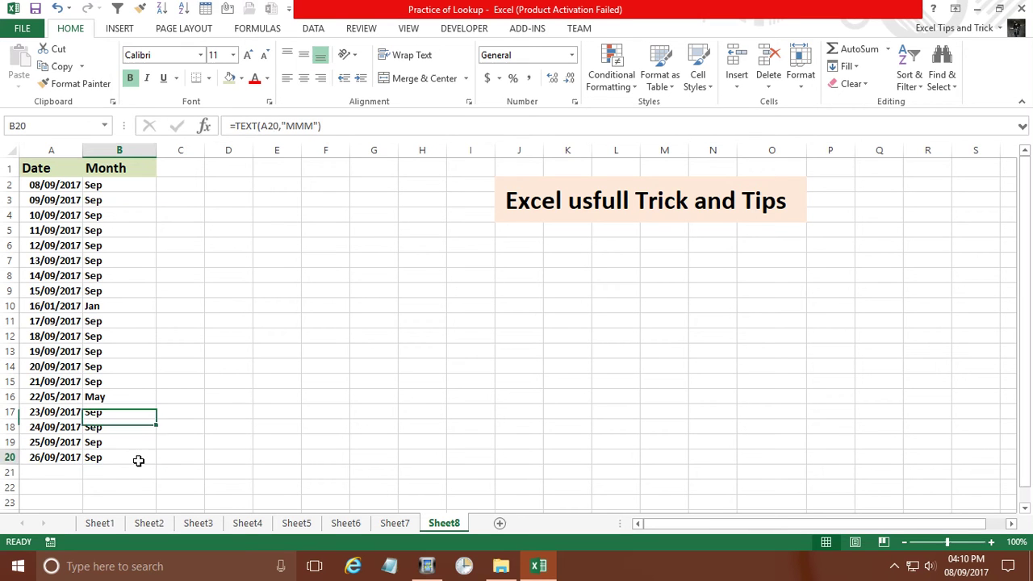
{"action": "left_click", "coordinate": [321, 129]}
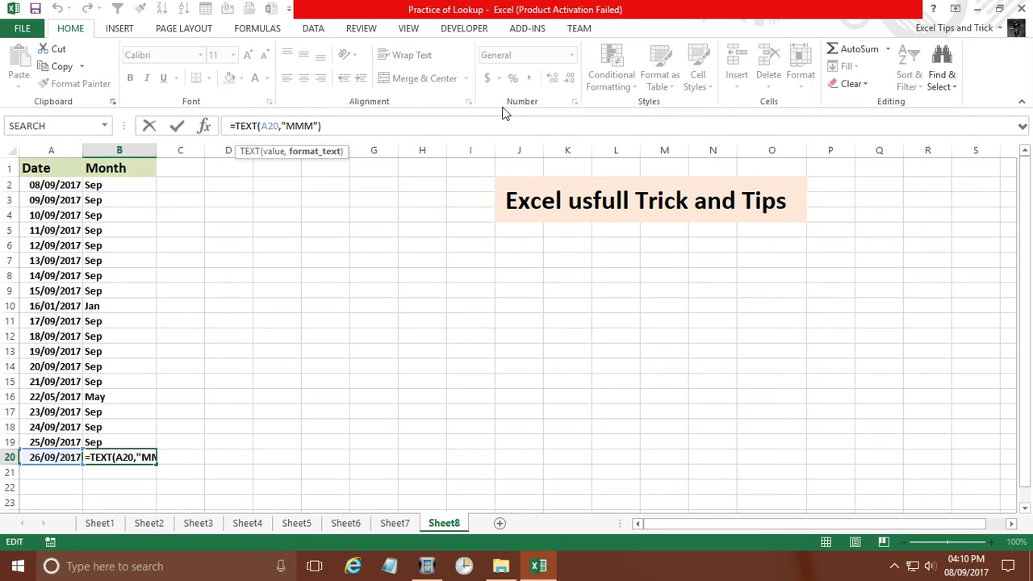
{"action": "key", "text": "BackSpace"}
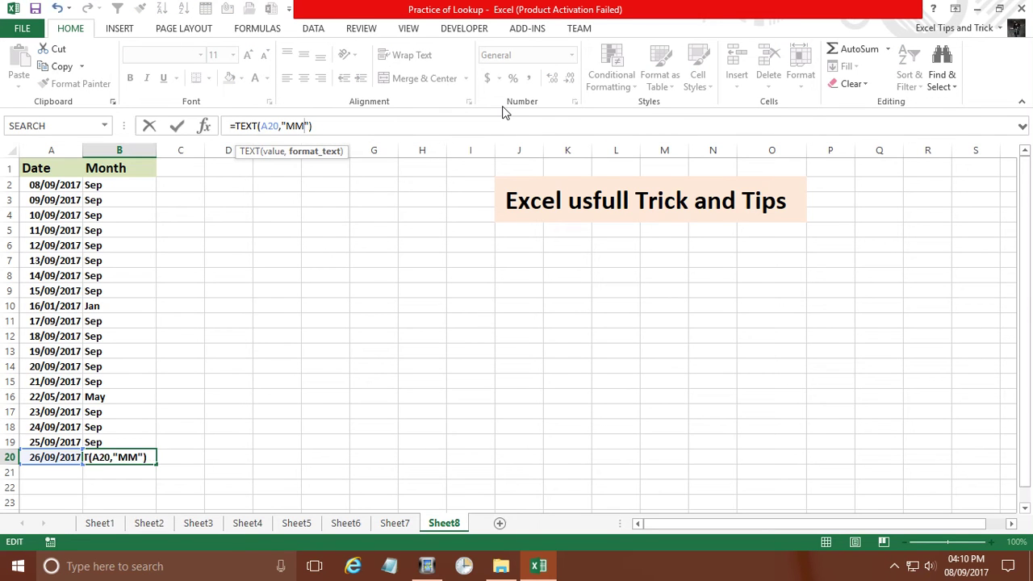
{"action": "key", "text": "Return"}
{"action": "key", "text": "Up"}
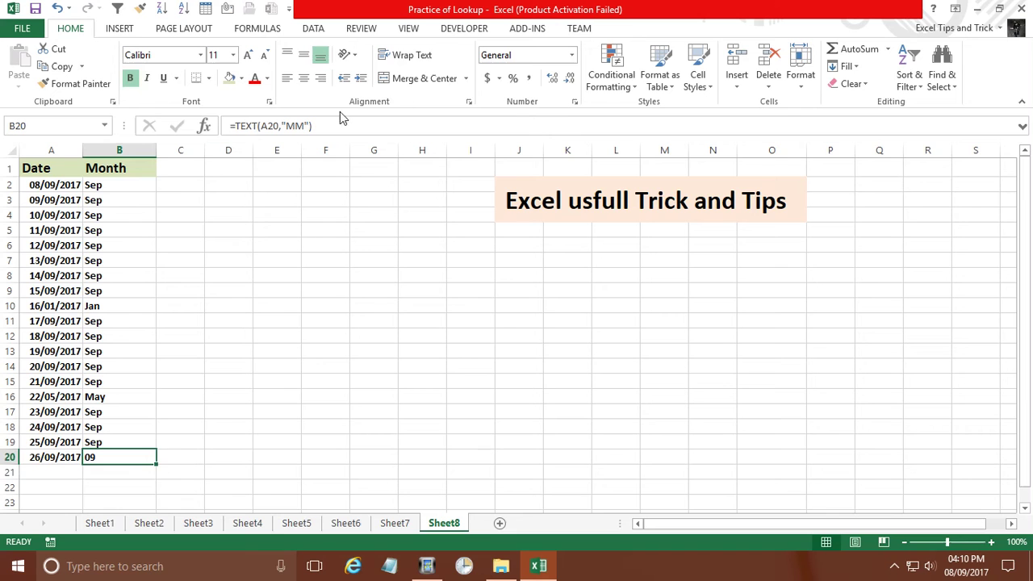
Change B2 to =TEXT(A2,"MM") and fill it down to B20
{"action": "left_click", "coordinate": [145, 185]}
{"action": "left_click", "coordinate": [311, 126]}
{"action": "key", "text": "BackSpace"}
{"action": "type", "text": "9"}
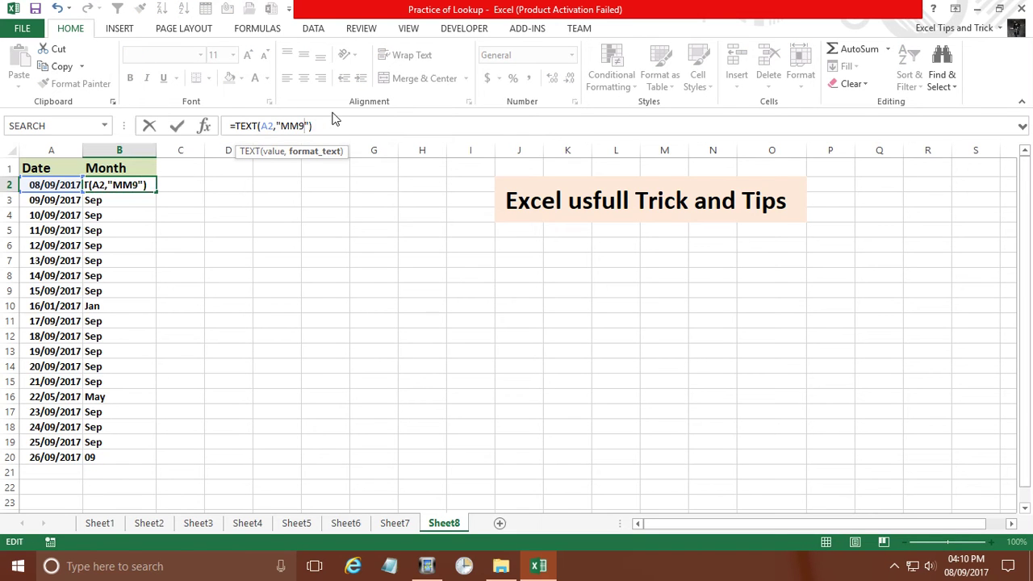
{"action": "key", "text": "BackSpace"}
{"action": "key", "text": "Return"}
{"action": "key", "text": "Up"}
{"action": "key", "text": "ctrl+shift+Down"}
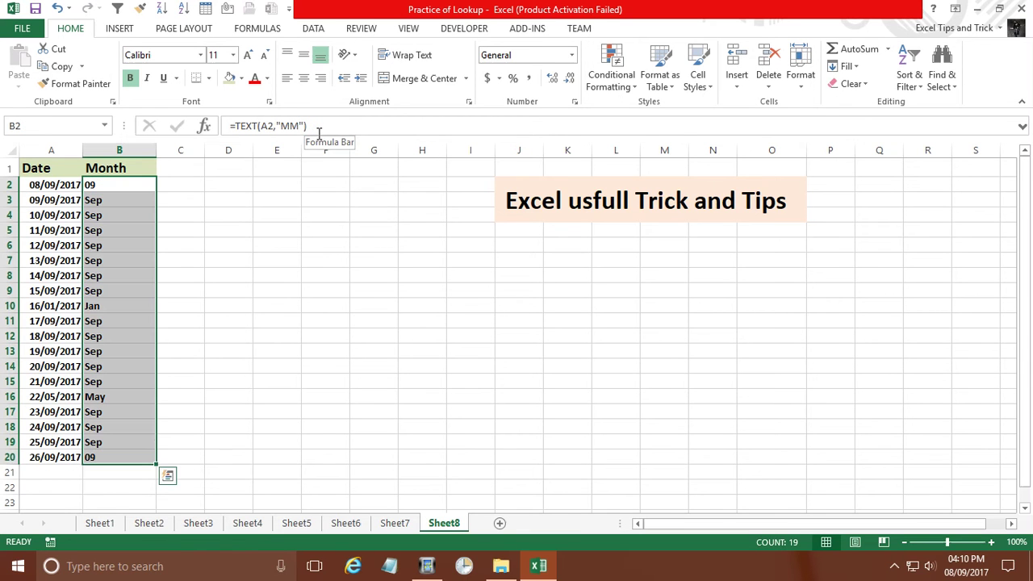
{"action": "key", "text": "ctrl+d"}
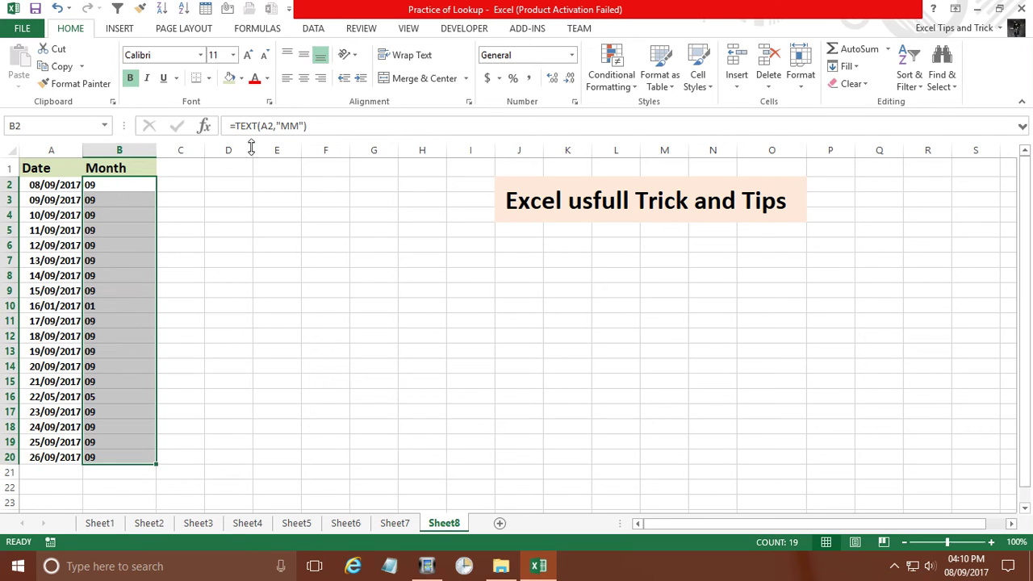
Lengthen B2's month format code and fill it down to B20
{"action": "left_click_drag", "start_coordinate": [231, 126], "coordinate": [326, 135]}
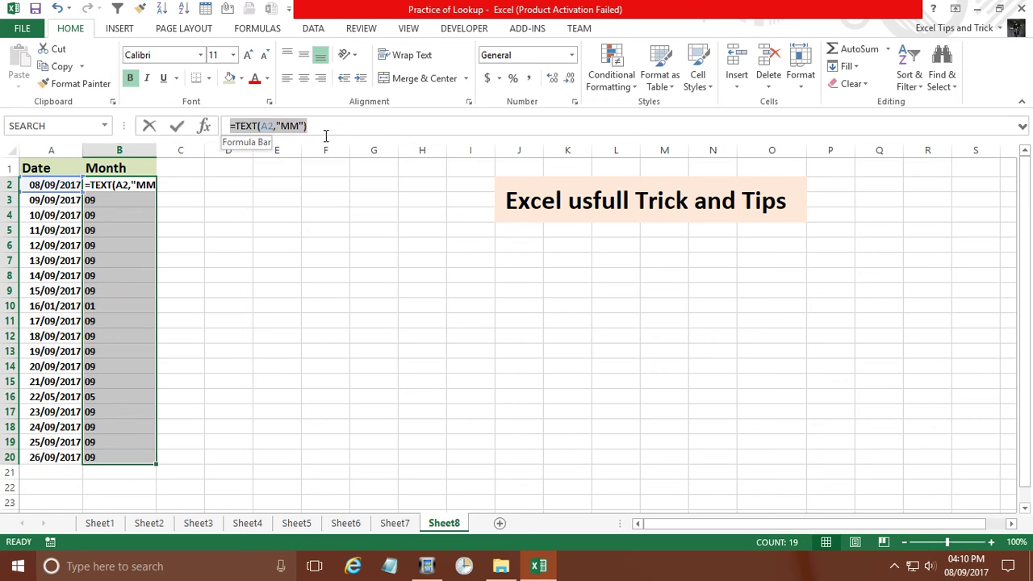
{"action": "key", "text": "Escape"}
{"action": "left_click", "coordinate": [151, 194]}
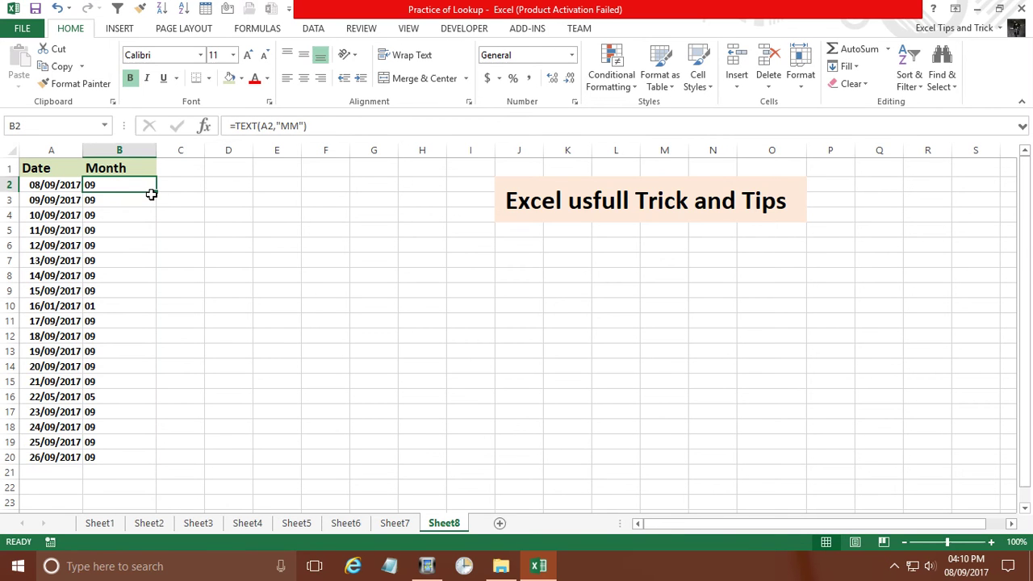
{"action": "left_click", "coordinate": [297, 127]}
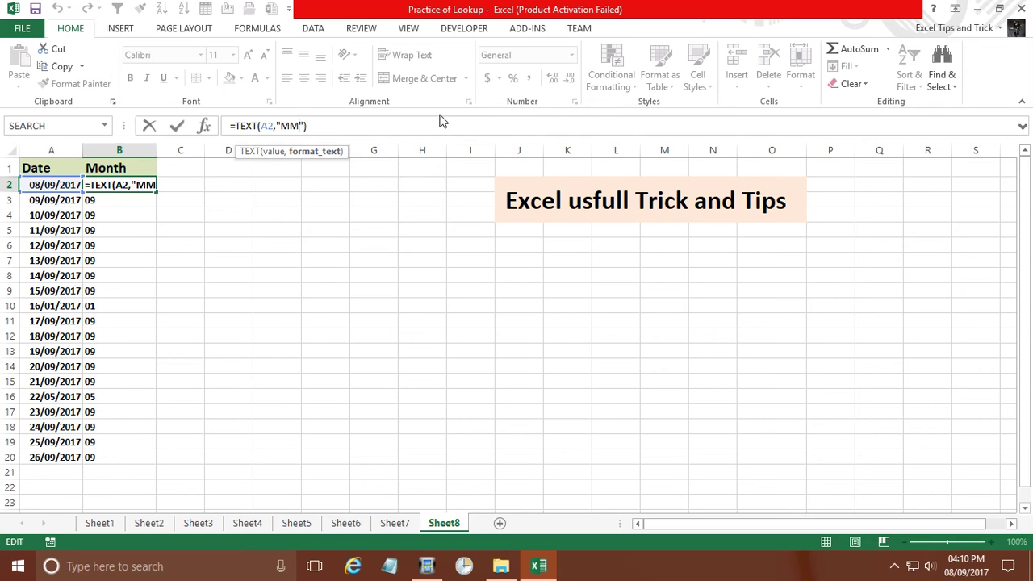
{"action": "type", "text": "MMM"}
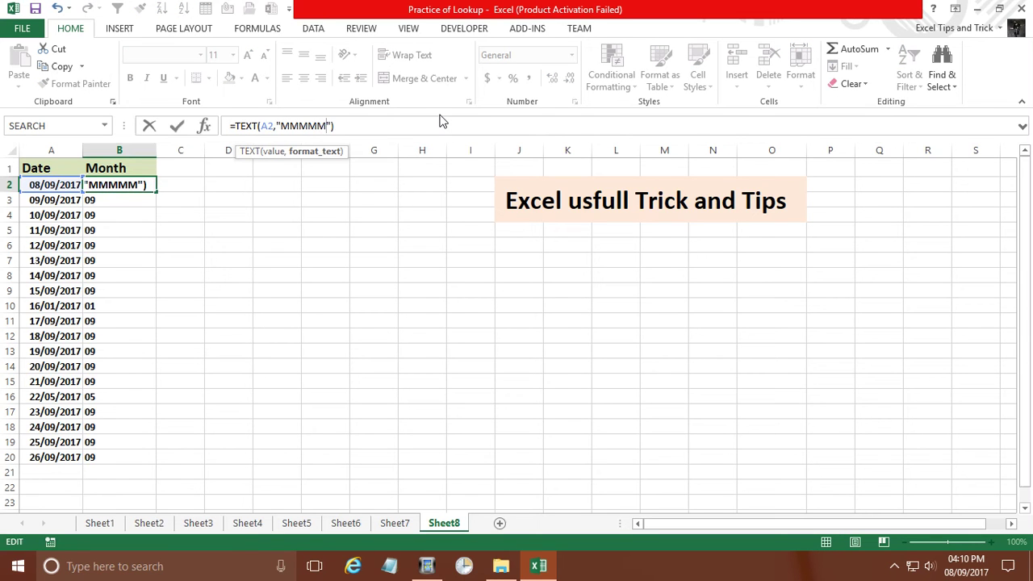
{"action": "key", "text": "Return"}
{"action": "key", "text": "Up"}
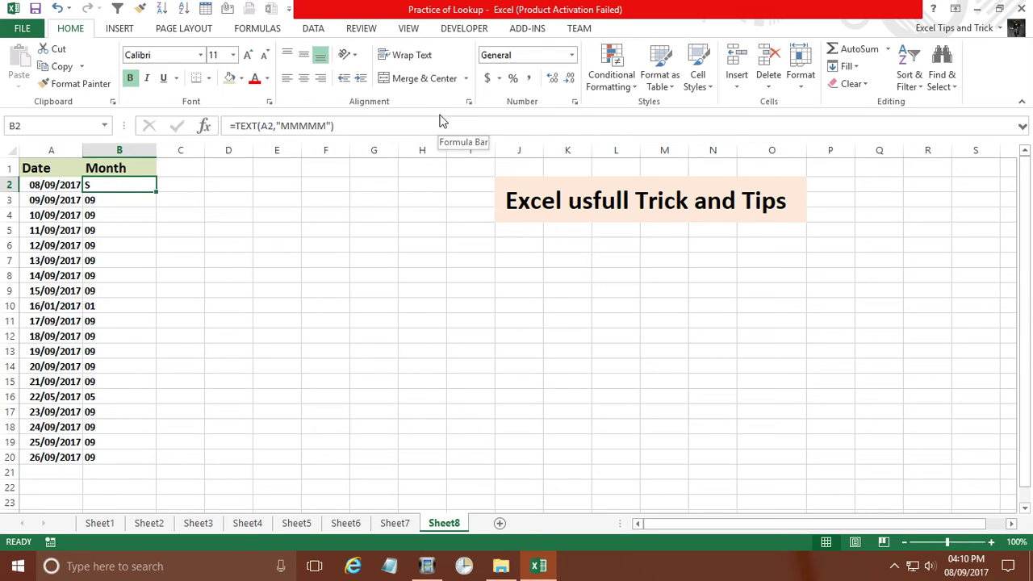
{"action": "key", "text": "ctrl+shift+Down"}
{"action": "key", "text": "ctrl+d"}
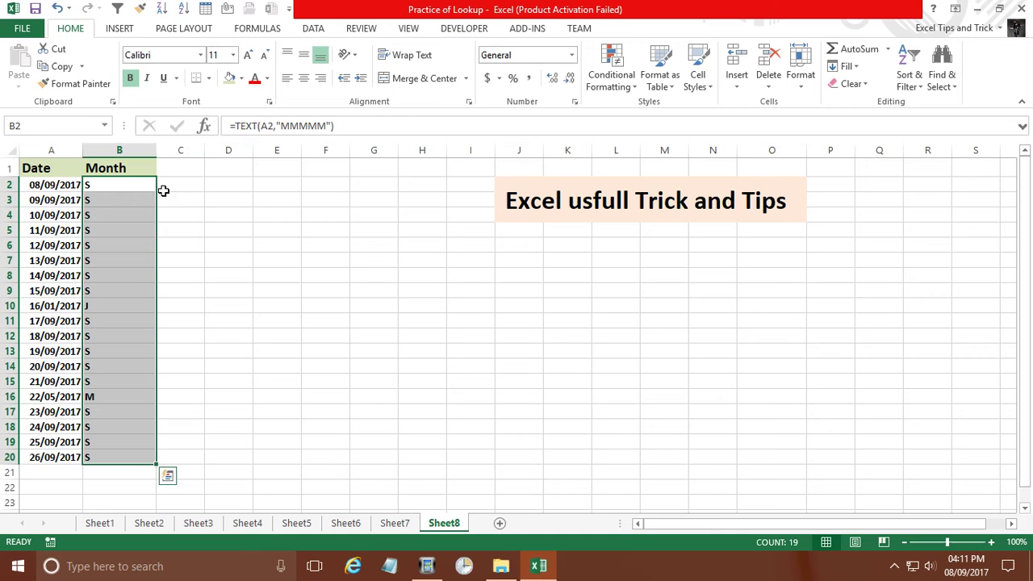
Fix the closing parenthesis and try the full-month "MMMM" format across the Month cells
{"action": "left_click", "coordinate": [331, 128]}
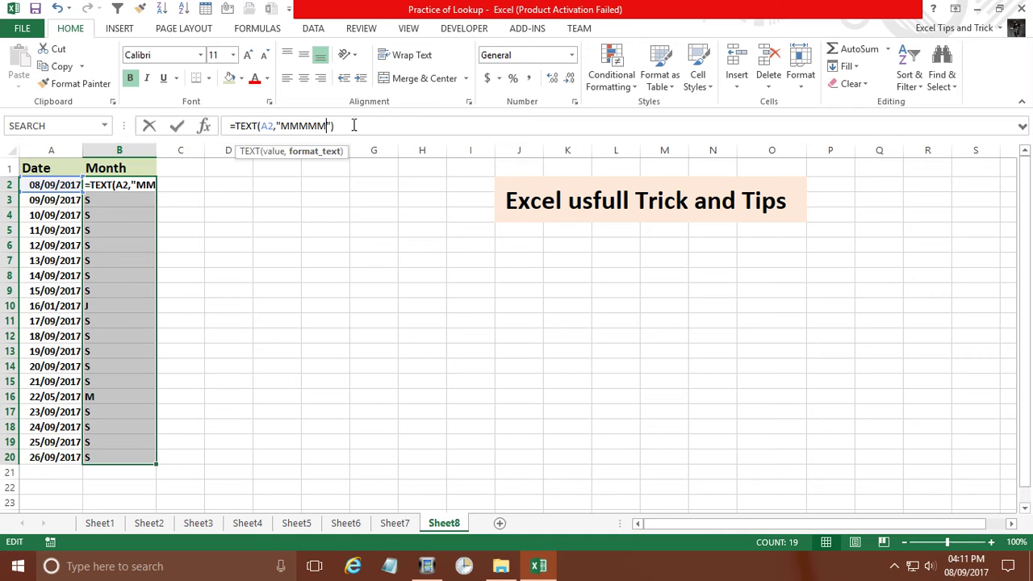
{"action": "type", "text": ")"}
{"action": "key", "text": "Return"}
{"action": "key", "text": "ctrl+z"}
{"action": "key", "text": "ctrl+d"}
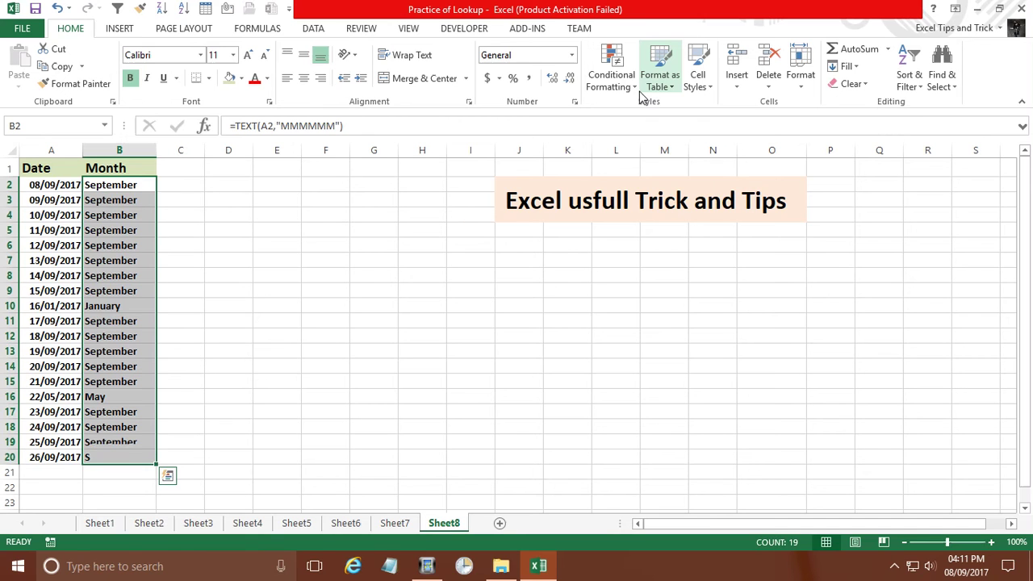
{"action": "left_click", "coordinate": [341, 127]}
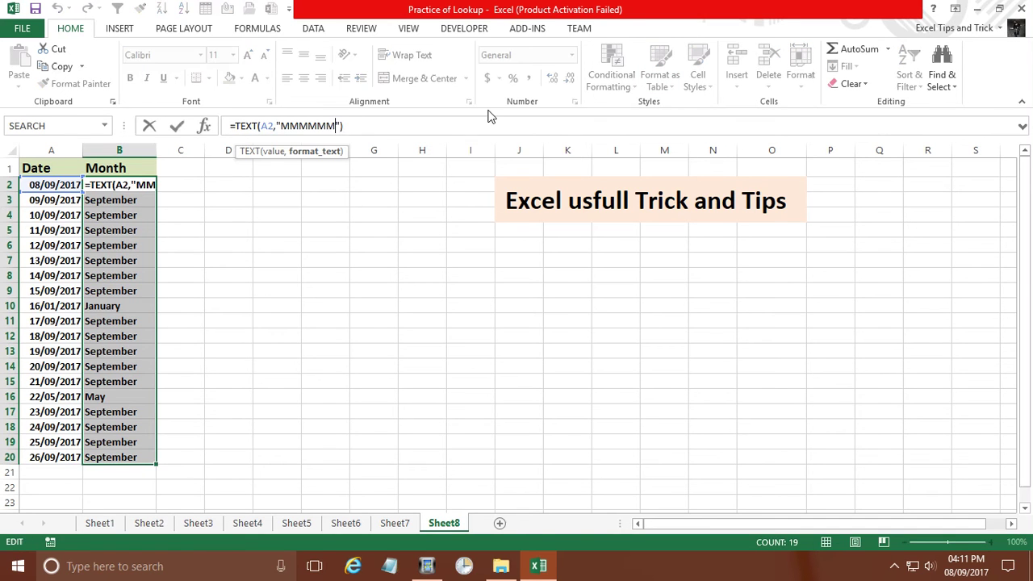
{"action": "key", "text": "BackSpace"}
{"action": "key", "text": "BackSpace"}
{"action": "key", "text": "ctrl+Return"}
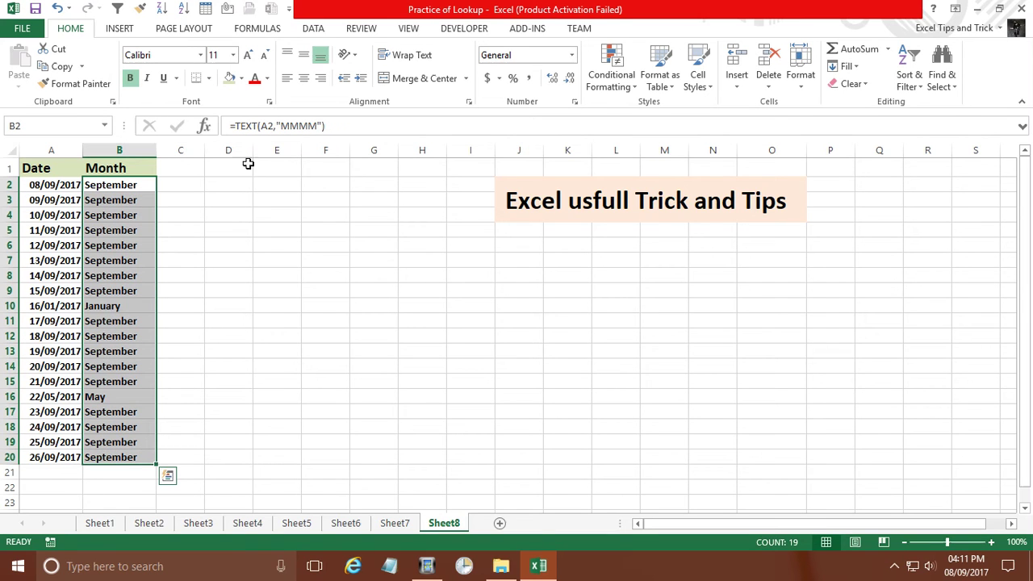
Set B2 to =TEXT(A2,"MMM") and fill three-letter month names down to B20
{"action": "left_click", "coordinate": [137, 184]}
{"action": "left_click", "coordinate": [319, 126]}
{"action": "key", "text": "BackSpace"}
{"action": "key", "text": "ctrl+Return"}
{"action": "key", "text": "ctrl+shift+Down"}
{"action": "key", "text": "ctrl+d"}
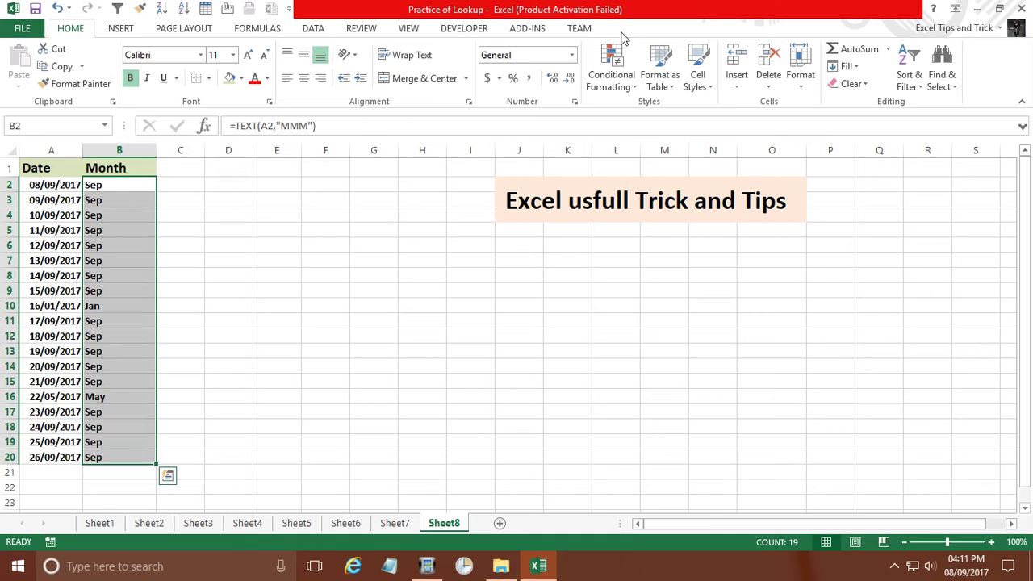
{"action": "left_click", "coordinate": [152, 169]}
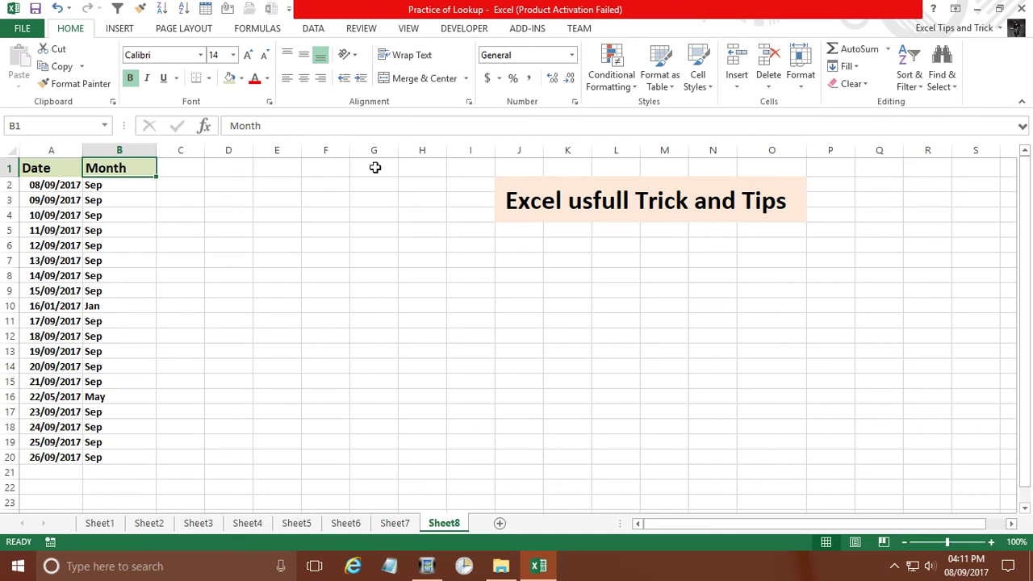
Type the heading 'Year' in C1
{"action": "key", "text": "Right"}
{"action": "type", "text": "Year"}
{"action": "key", "text": "Return"}
{"action": "key", "text": "Up"}
{"action": "key", "text": "Left"}
Copy the Month heading cell, then undo an accidental overwrite of Year
{"action": "key", "text": "super"}
{"action": "key", "text": "super"}
{"action": "key", "text": "ctrl+c"}
{"action": "key", "text": "Right"}
{"action": "key", "text": "alt+space"}
{"action": "key", "text": "Escape"}
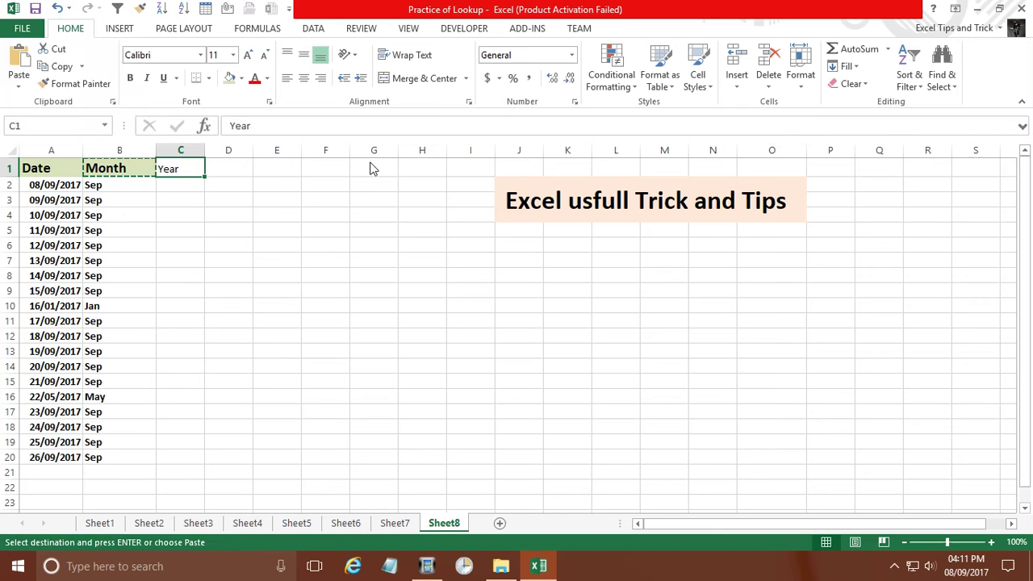
{"action": "type", "text": "est"}
{"action": "key", "text": "Return"}
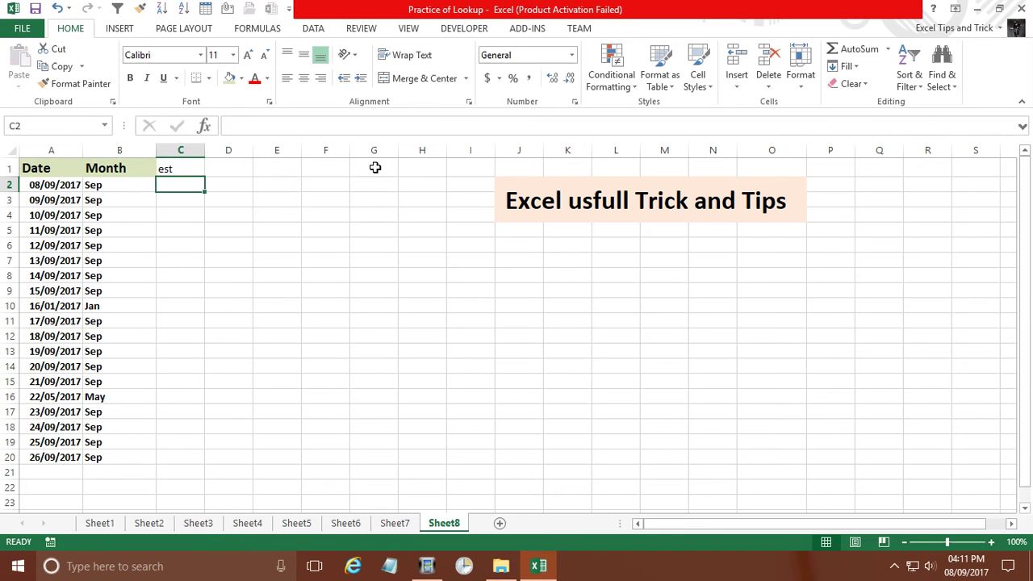
{"action": "key", "text": "Up"}
{"action": "key", "text": "ctrl+z"}
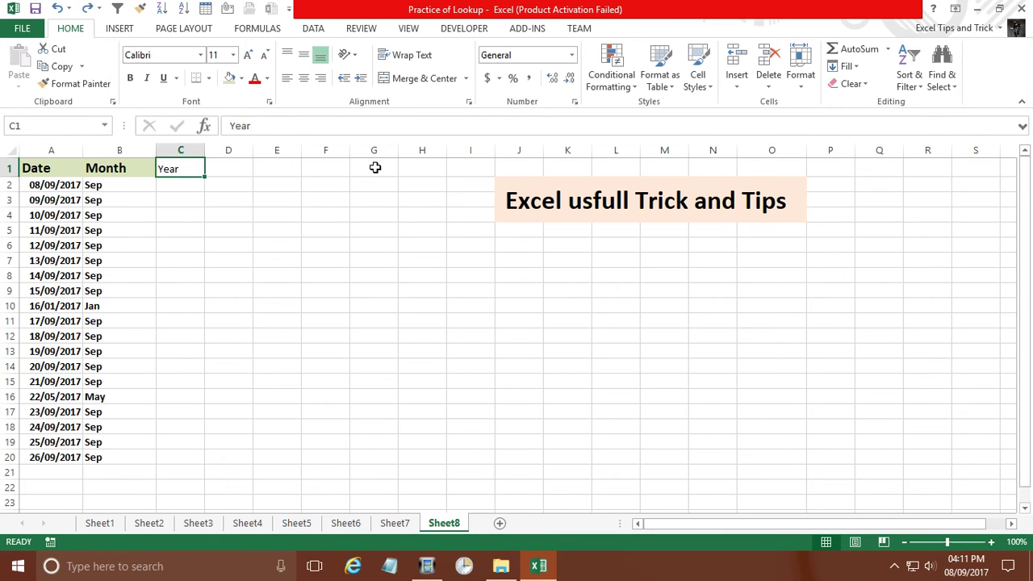
Copy the Month heading's formatting onto the Year heading in C1 with Format Painter
{"action": "key", "text": "Left"}
{"action": "left_click", "coordinate": [81, 83]}
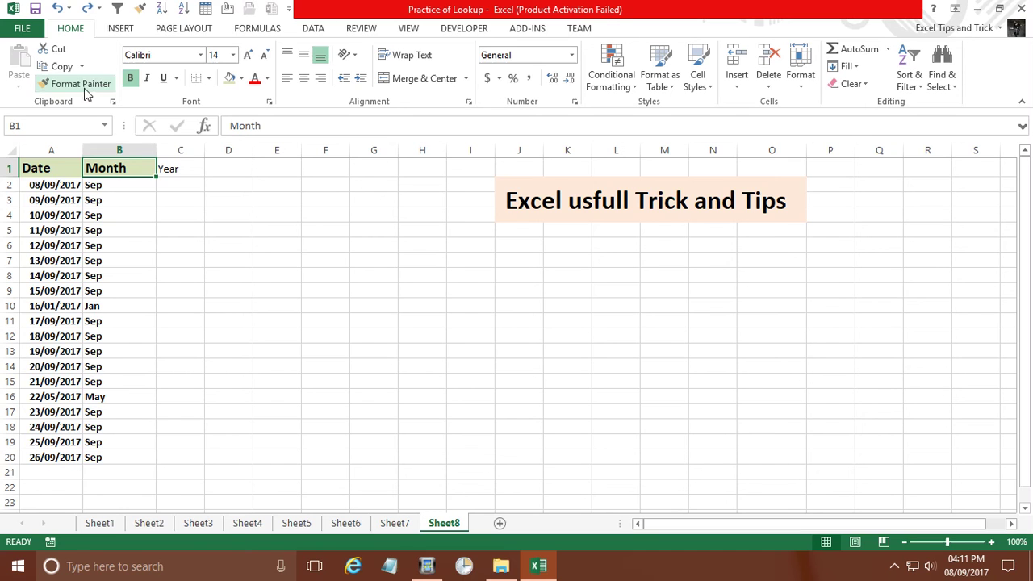
{"action": "left_click", "coordinate": [170, 171]}
Enter =TEXT(A2,"YYYY") in C2 to show the date's year
{"action": "left_click", "coordinate": [201, 186]}
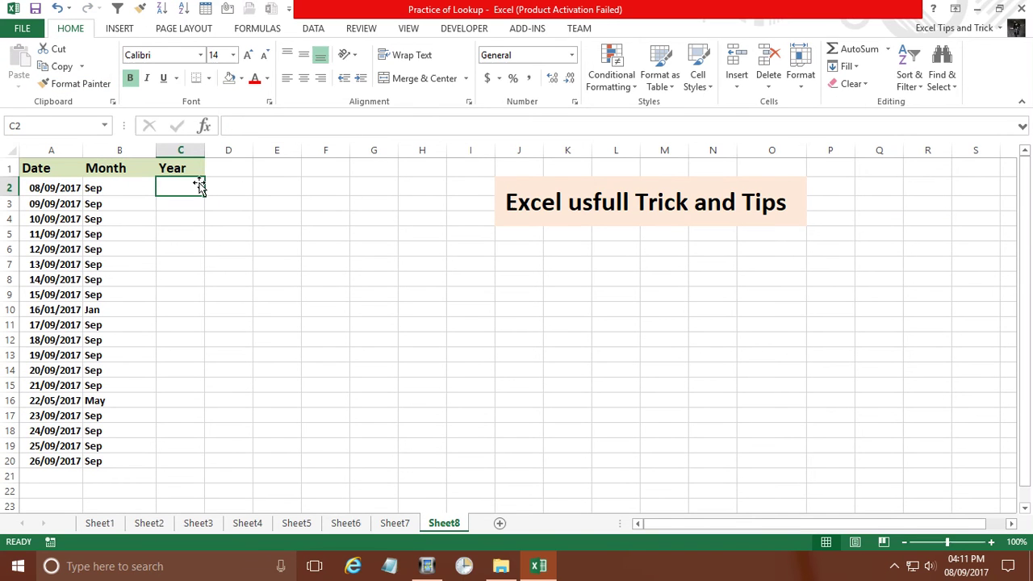
{"action": "type", "text": "="}
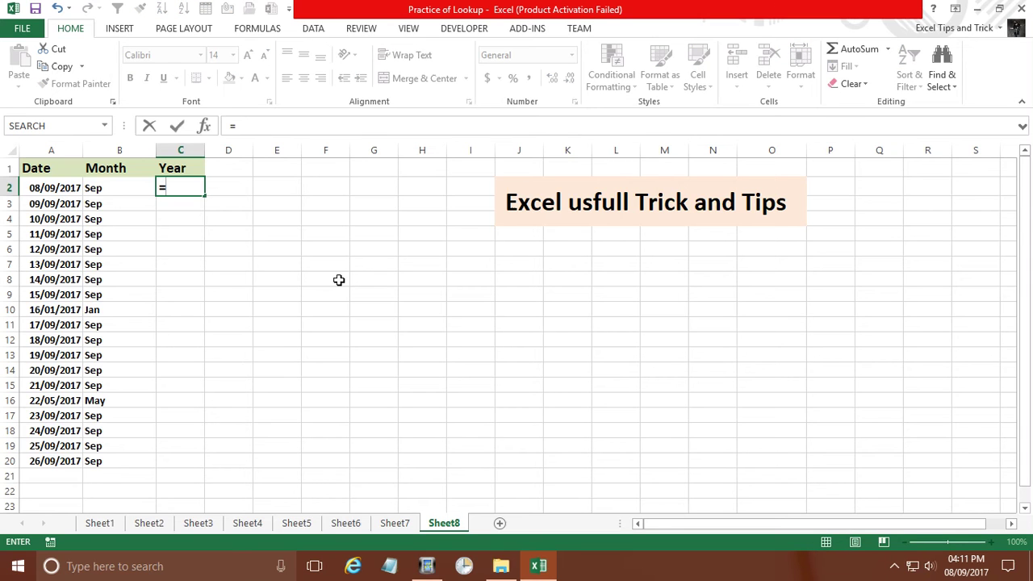
{"action": "type", "text": "tex"}
{"action": "key", "text": "Tab"}
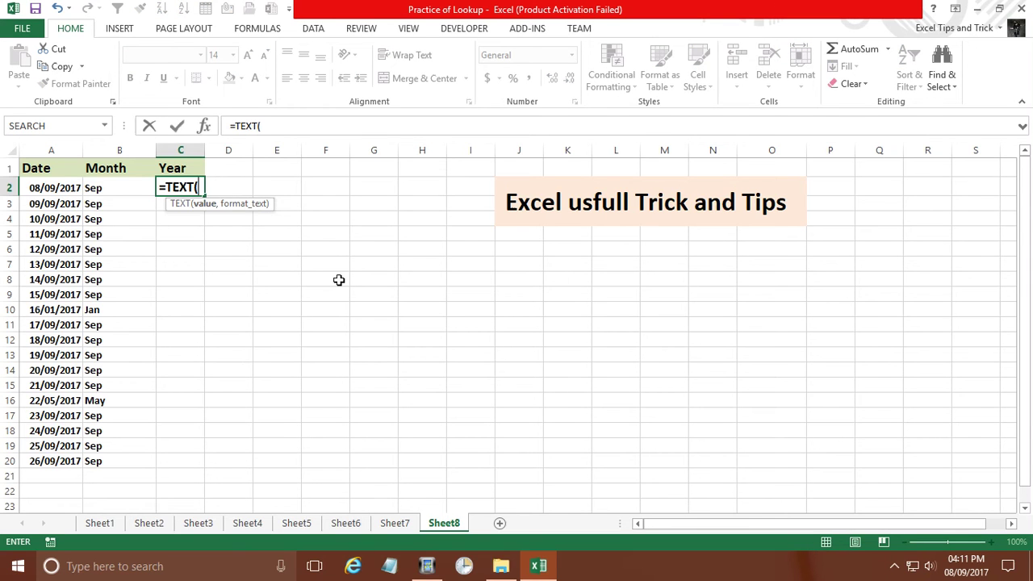
{"action": "left_click", "coordinate": [62, 190]}
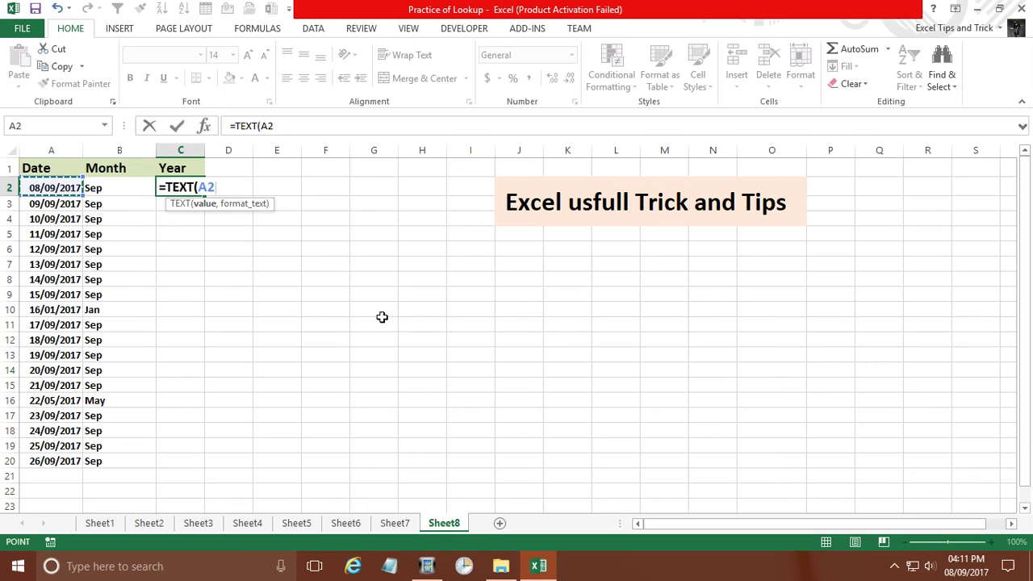
{"action": "type", "text": ",\""}
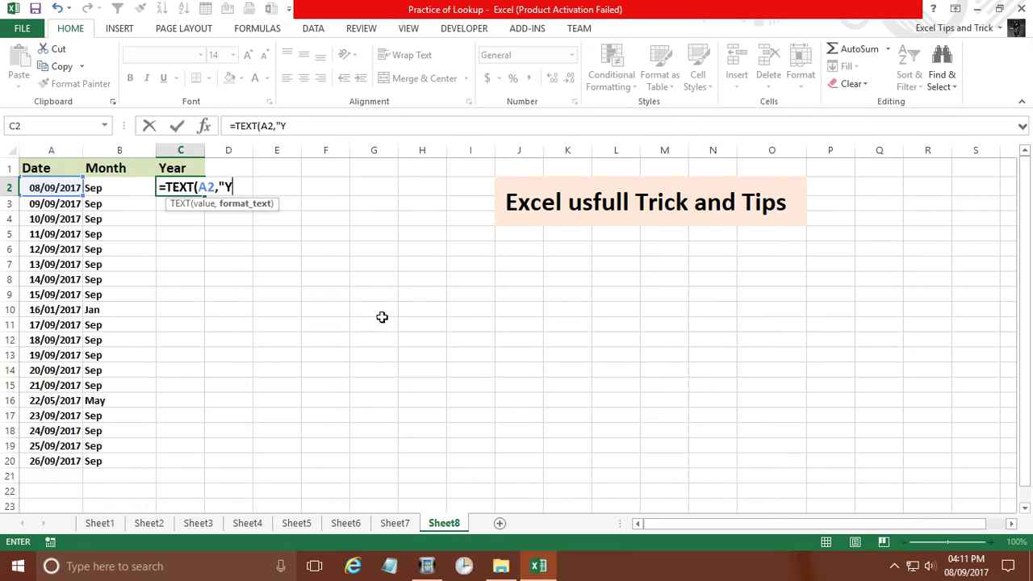
{"action": "type", "text": "YY"}
{"action": "key", "text": "Return"}
Fill the year formula down C2:C20 so every row shows 2017
{"action": "key", "text": "Up"}
{"action": "key", "text": "Left"}
{"action": "key", "text": "Left"}
{"action": "key", "text": "ctrl+Down"}
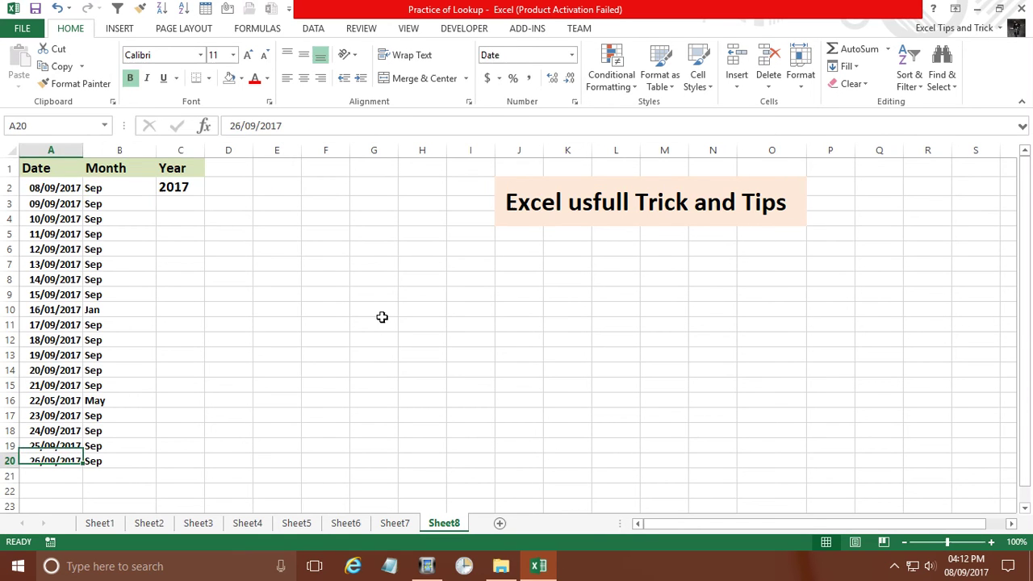
{"action": "key", "text": "Right"}
{"action": "key", "text": "Right"}
{"action": "key", "text": "ctrl+shift+Up"}
{"action": "key", "text": "ctrl+d"}
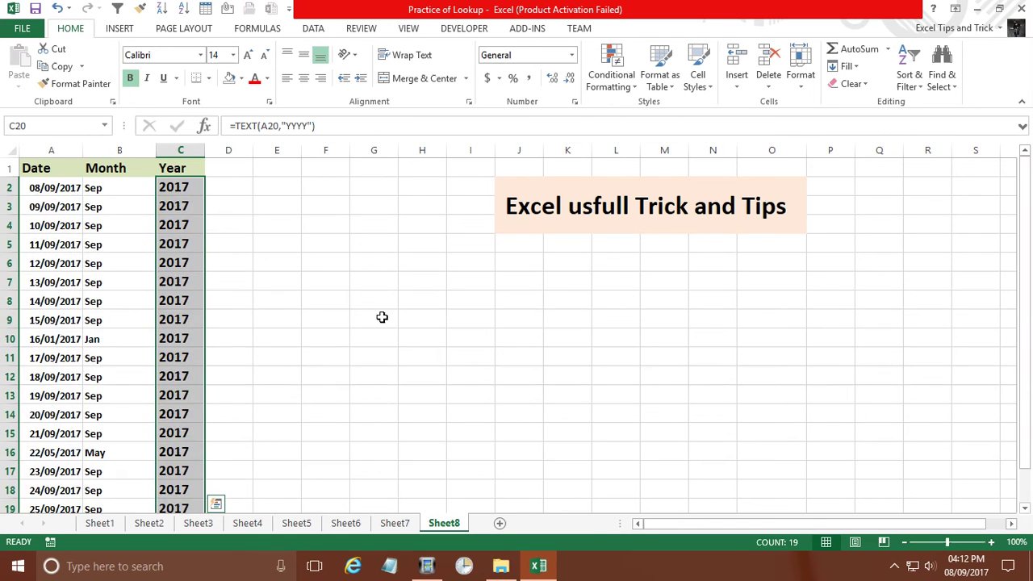
{"action": "scroll", "coordinate": [323, 353], "scroll_direction": "down", "scroll_amount": 2}
{"action": "scroll", "coordinate": [198, 403], "scroll_direction": "up", "scroll_amount": 2}
Change the A10 date from 16/01/2017 to 16/01/2015
{"action": "left_click", "coordinate": [73, 360]}
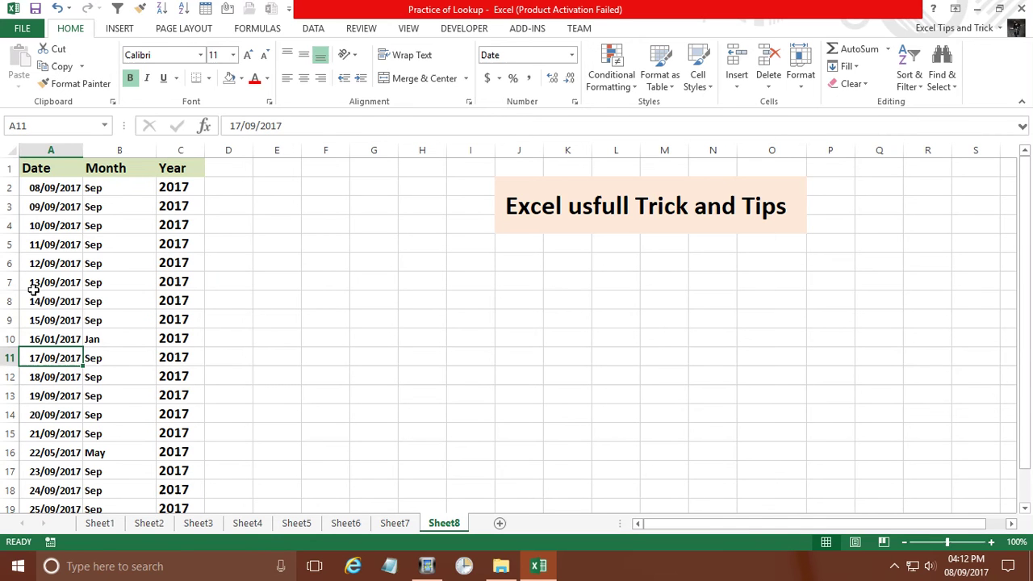
{"action": "left_click", "coordinate": [78, 345]}
{"action": "left_click", "coordinate": [319, 122]}
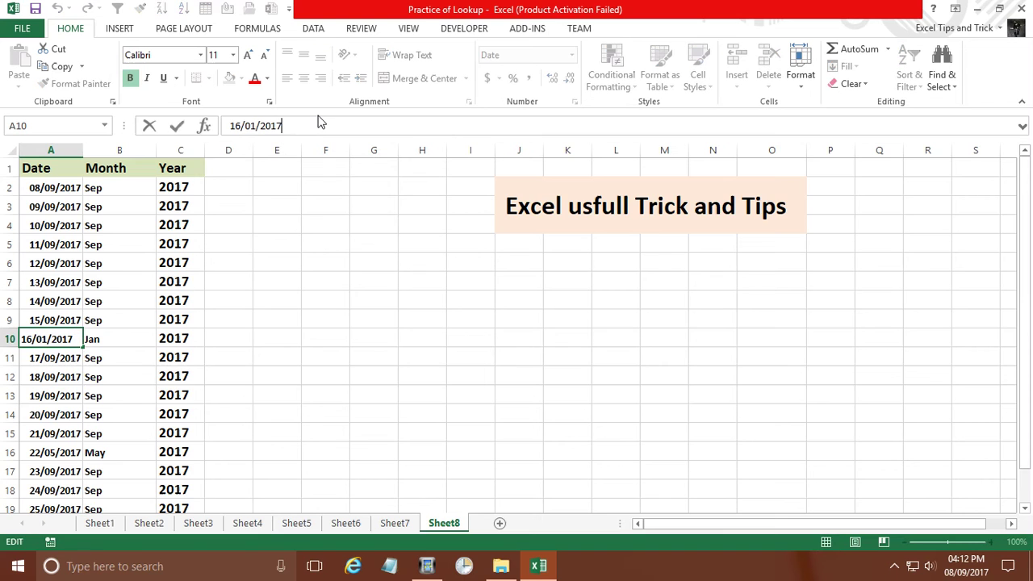
{"action": "type", "text": "5"}
{"action": "key", "text": "Return"}
{"action": "key", "text": "Up"}
{"action": "key", "text": "Up"}
Shade the recalculated 2015 year in C10 with a light blue fill
{"action": "key", "text": "Right"}
{"action": "key", "text": "Right"}
{"action": "key", "text": "Down"}
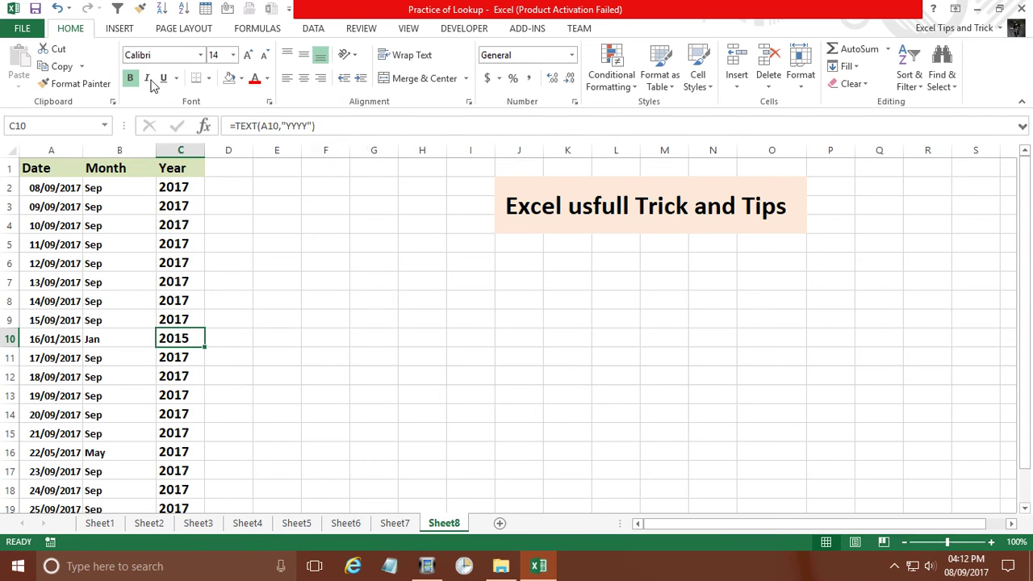
{"action": "left_click", "coordinate": [241, 78]}
{"action": "left_click", "coordinate": [268, 137]}
{"action": "left_click", "coordinate": [251, 126]}
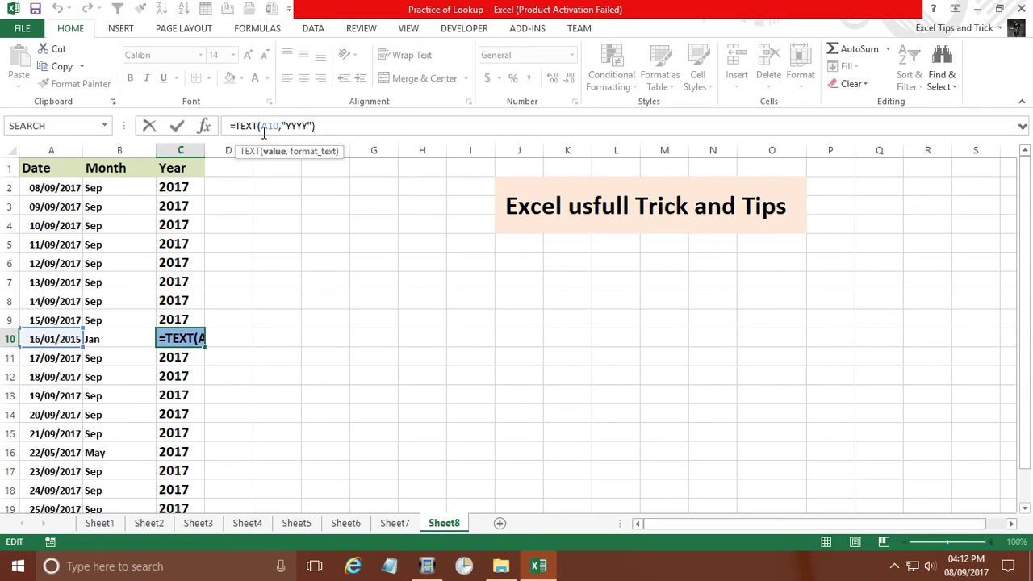
{"action": "key", "text": "Return"}
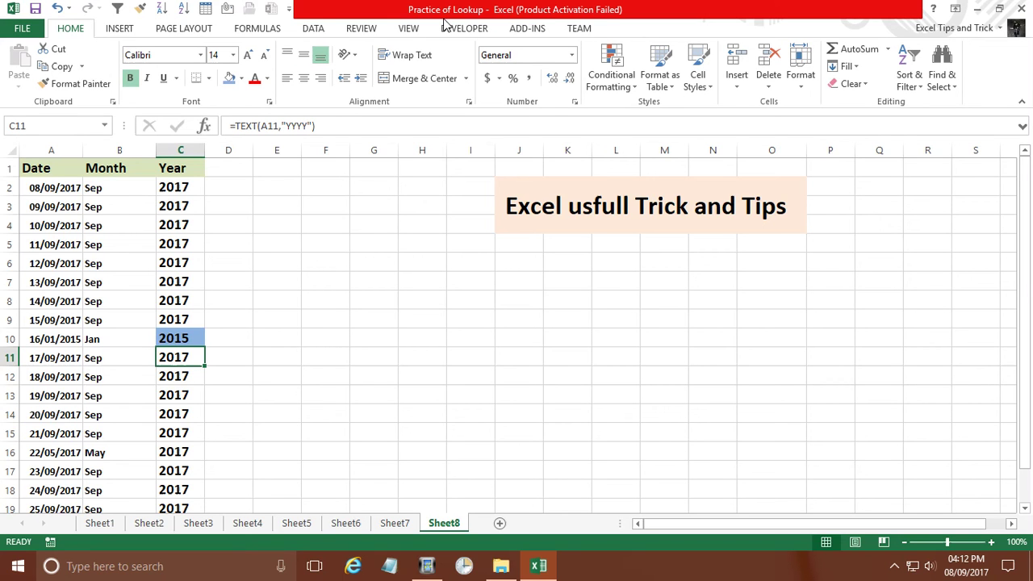
{"action": "left_click", "coordinate": [223, 170]}
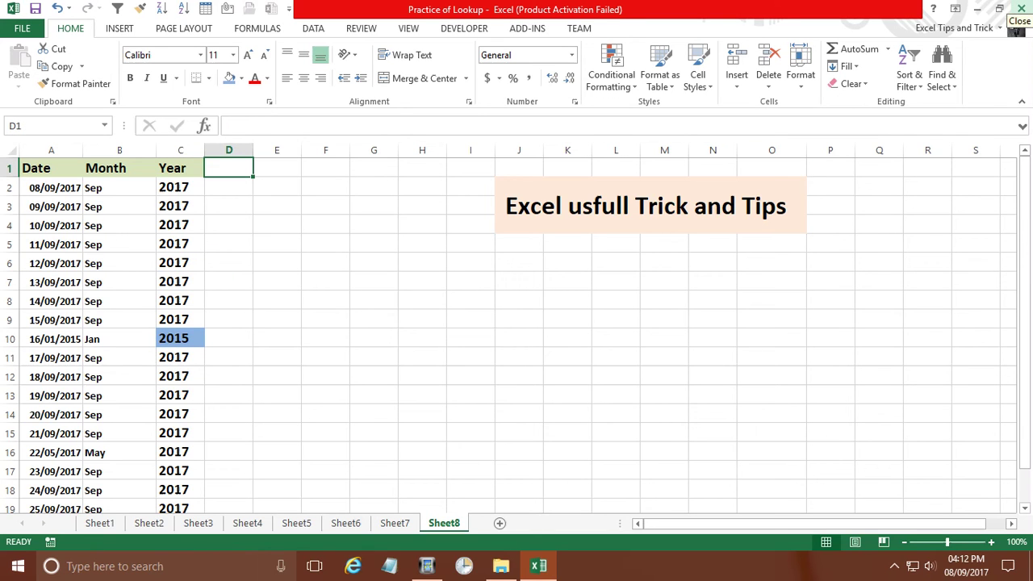
Enter the heading Day in D1
{"action": "key", "text": "Left"}
{"action": "key", "text": "Left"}
{"action": "key", "text": "Left"}
{"action": "key", "text": "Down"}
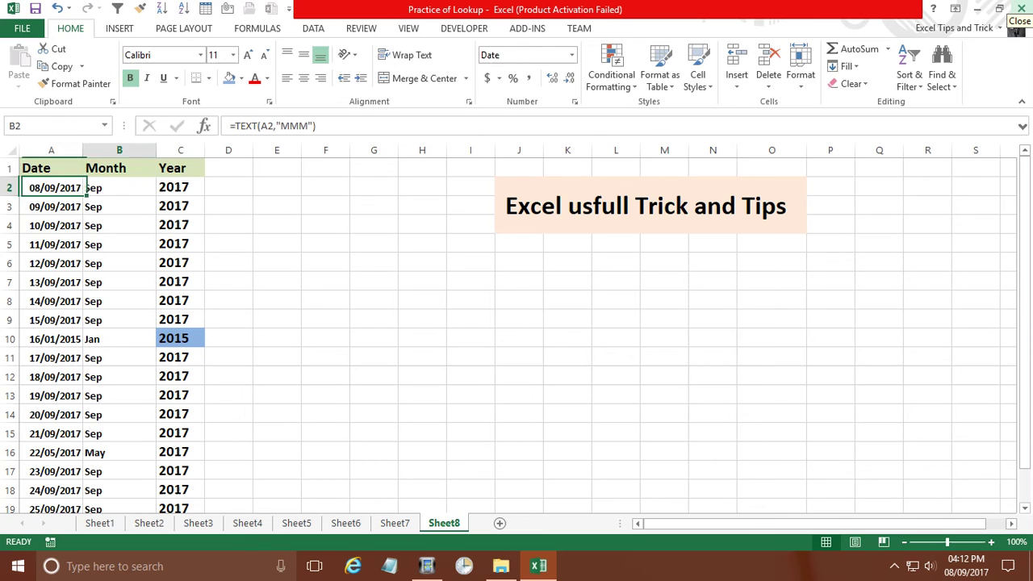
{"action": "key", "text": "Right"}
{"action": "key", "text": "Right"}
{"action": "key", "text": "Right"}
{"action": "key", "text": "Up"}
{"action": "type", "text": "Day"}
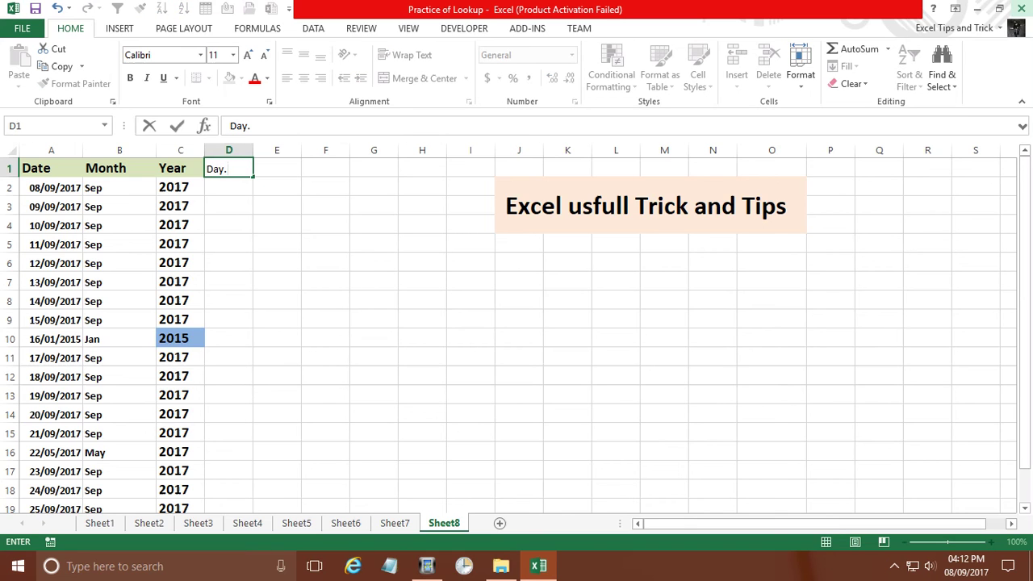
{"action": "key", "text": "Return"}
Enter =TEXT(A2,"DD") in D2 to show the two-digit day
{"action": "key", "text": "Up"}
{"action": "key", "text": "Down"}
{"action": "type", "text": "="}
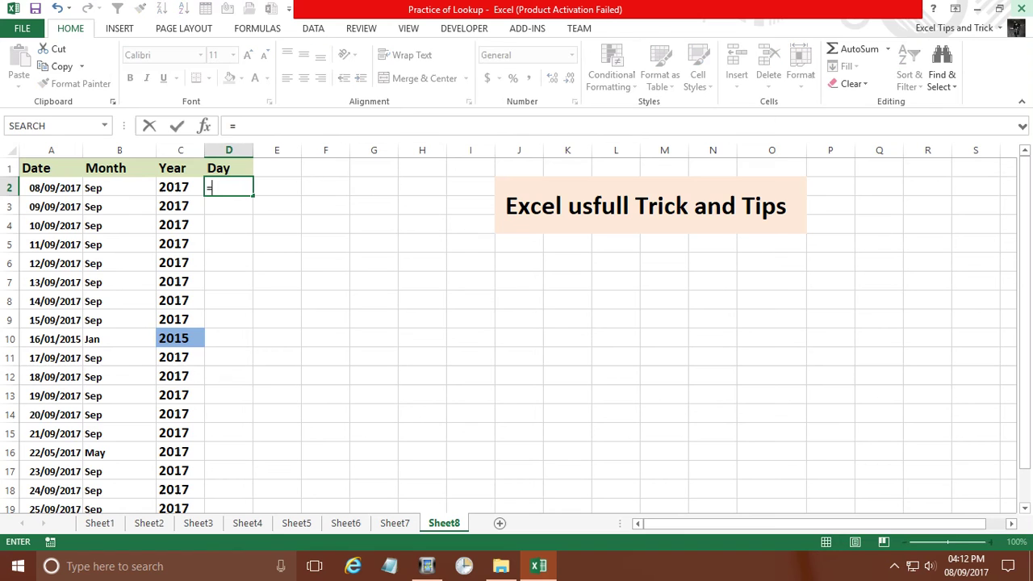
{"action": "type", "text": "tex"}
{"action": "key", "text": "Tab"}
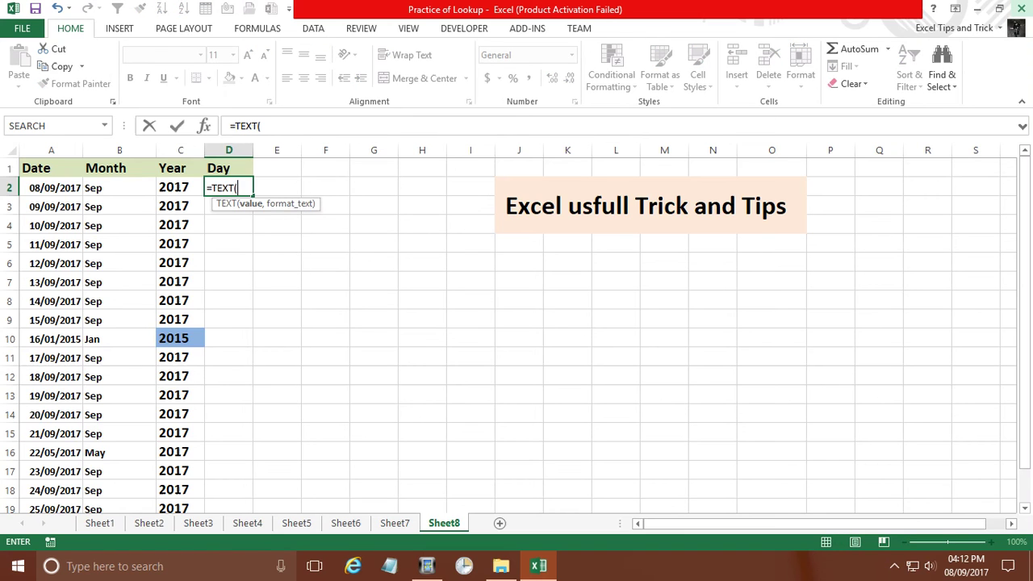
{"action": "key", "text": "Left"}
{"action": "key", "text": "Left"}
{"action": "key", "text": "Left"}
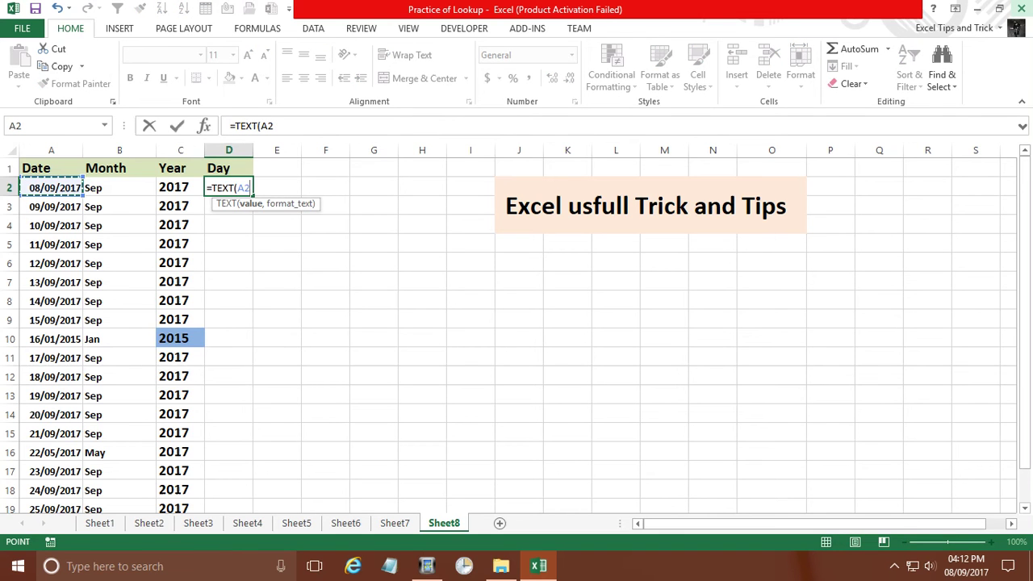
{"action": "type", "text": ",\"DD"}
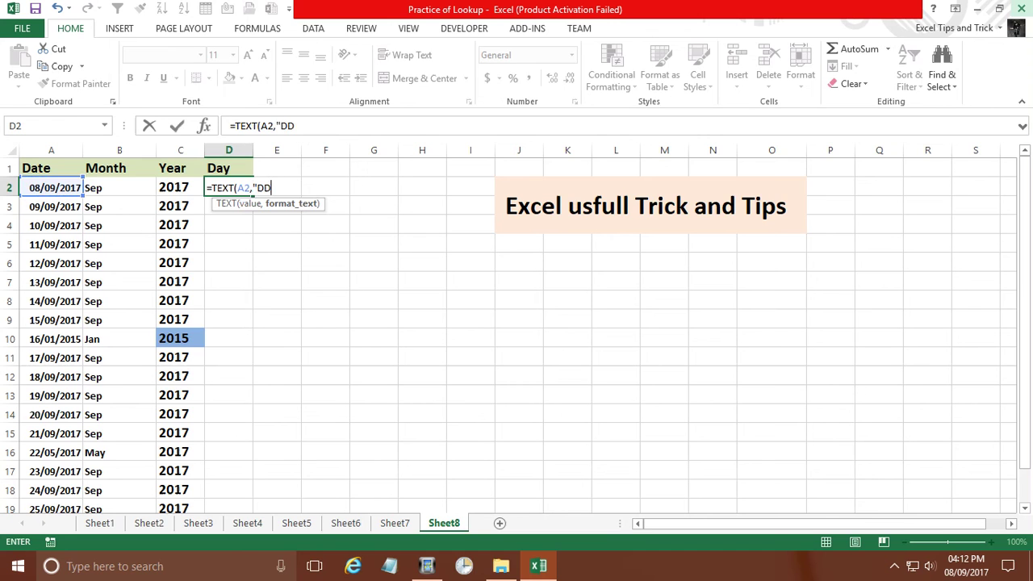
{"action": "key", "text": "Return"}
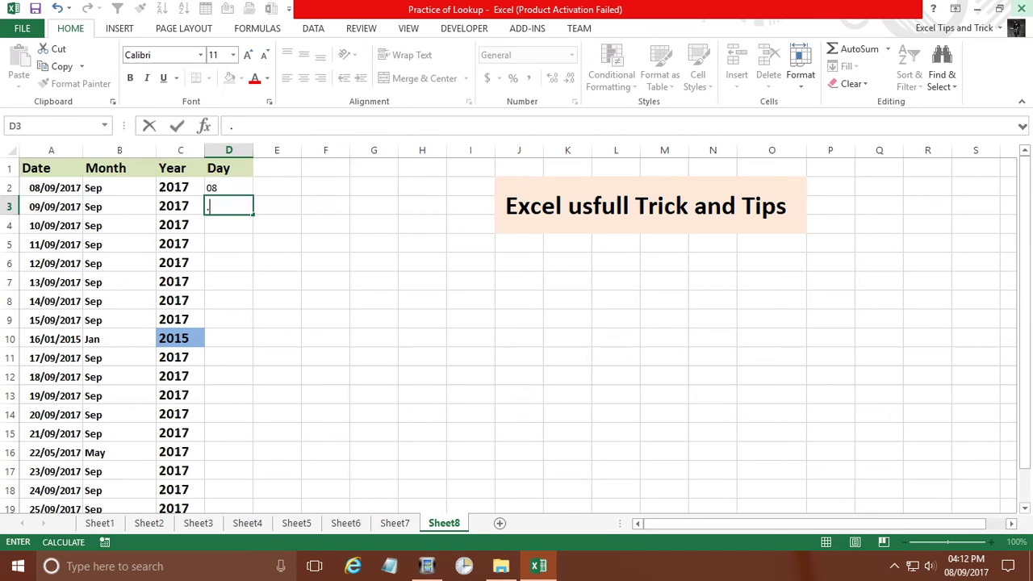
Fill the day formula down D2:D20, then check the formula in D2
{"action": "key", "text": "Up"}
{"action": "key", "text": "Left"}
{"action": "key", "text": "ctrl+Down"}
{"action": "key", "text": "Right"}
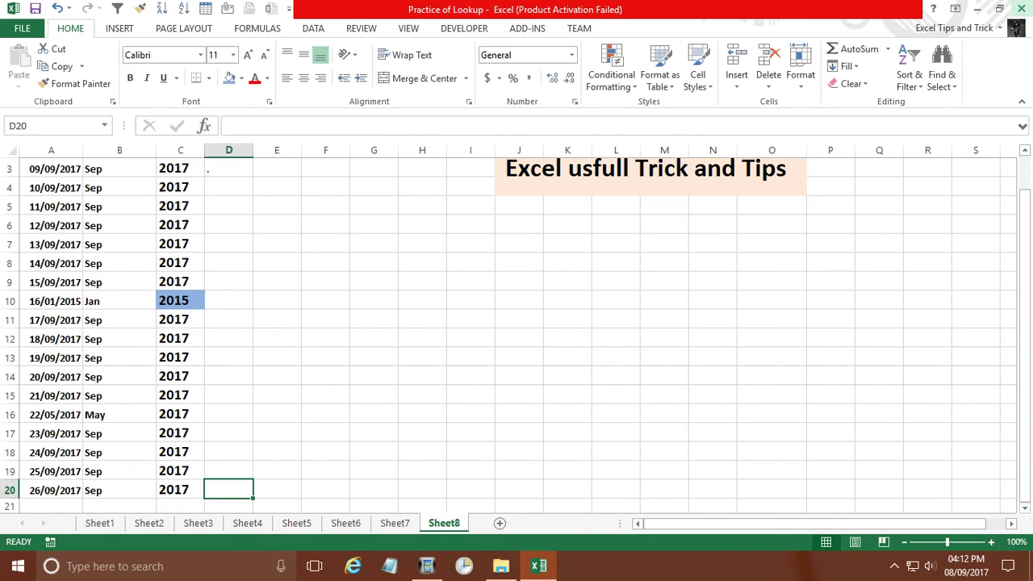
{"action": "key", "text": "ctrl+shift+Up"}
{"action": "key", "text": "ctrl+d"}
{"action": "left_click", "coordinate": [229, 509]}
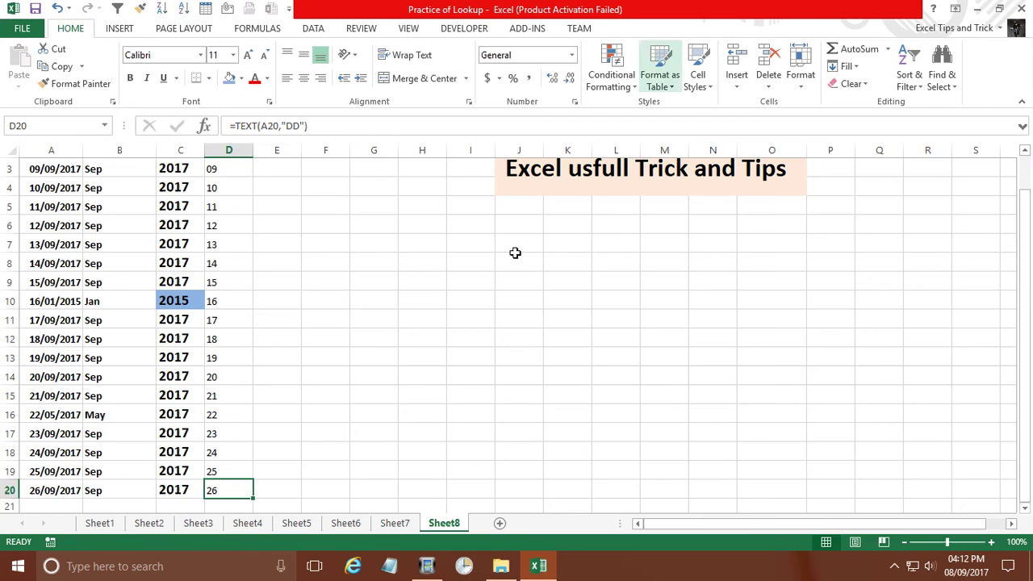
{"action": "scroll", "coordinate": [153, 363], "scroll_direction": "up", "scroll_amount": 1}
{"action": "left_click", "coordinate": [212, 189]}
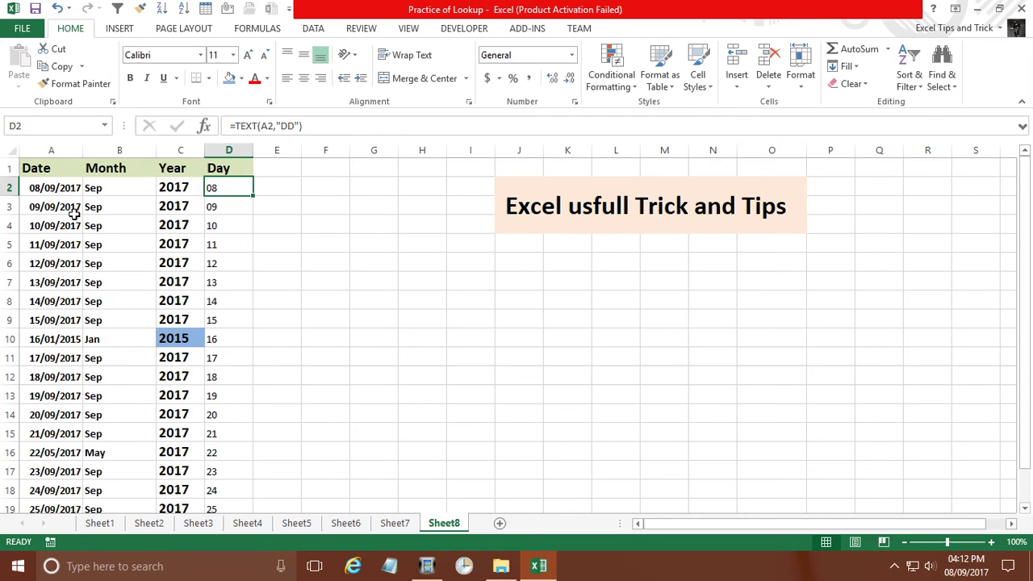
Give the Day values in D2:D20 a light blue fill and spot-check their formulas
{"action": "left_click", "coordinate": [238, 433]}
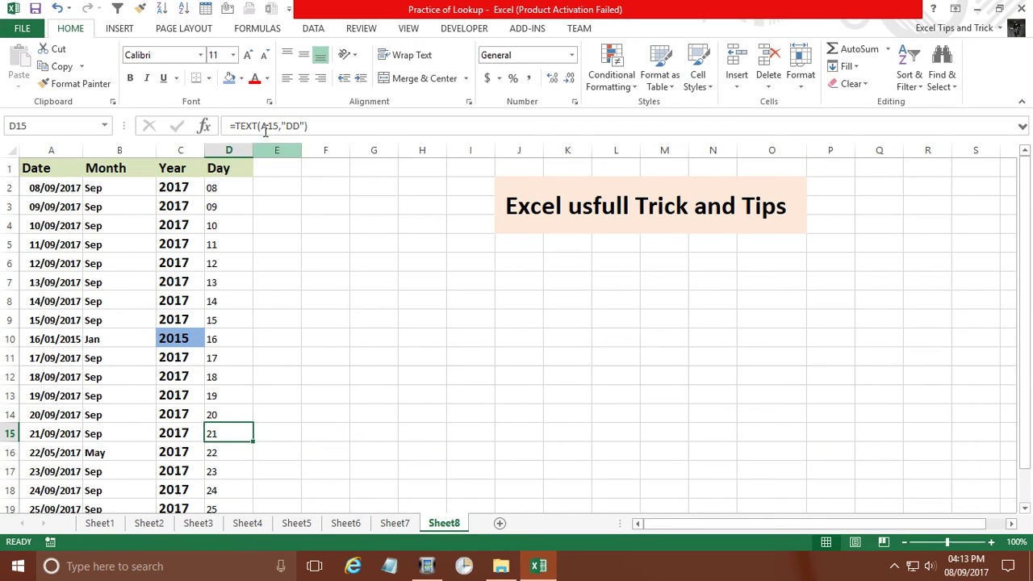
{"action": "left_click_drag", "start_coordinate": [232, 193], "coordinate": [235, 476]}
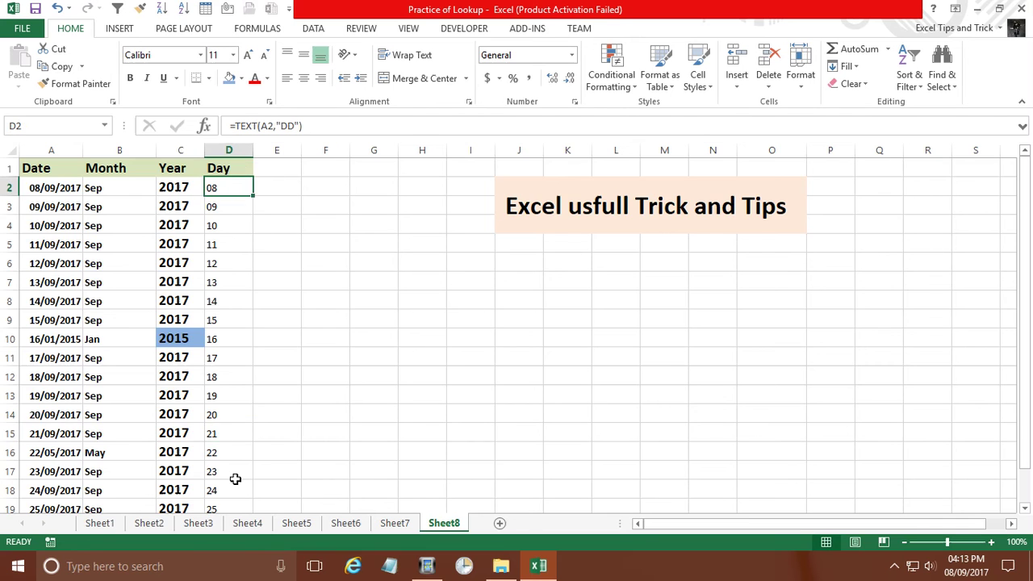
{"action": "left_click", "coordinate": [231, 81]}
{"action": "left_click", "coordinate": [226, 206]}
{"action": "left_click", "coordinate": [225, 268]}
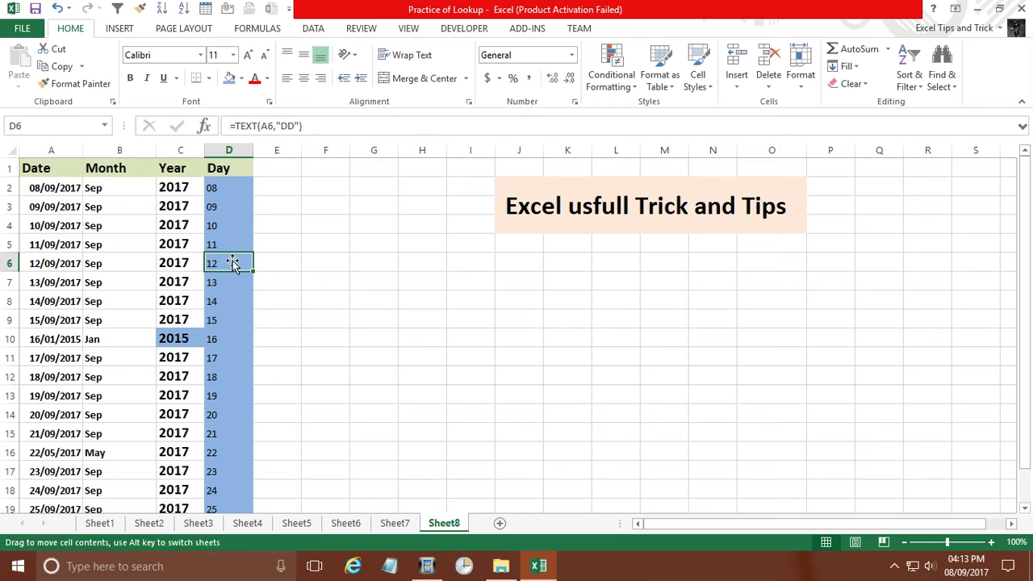
{"action": "left_click", "coordinate": [236, 307], "text": "ctrl"}
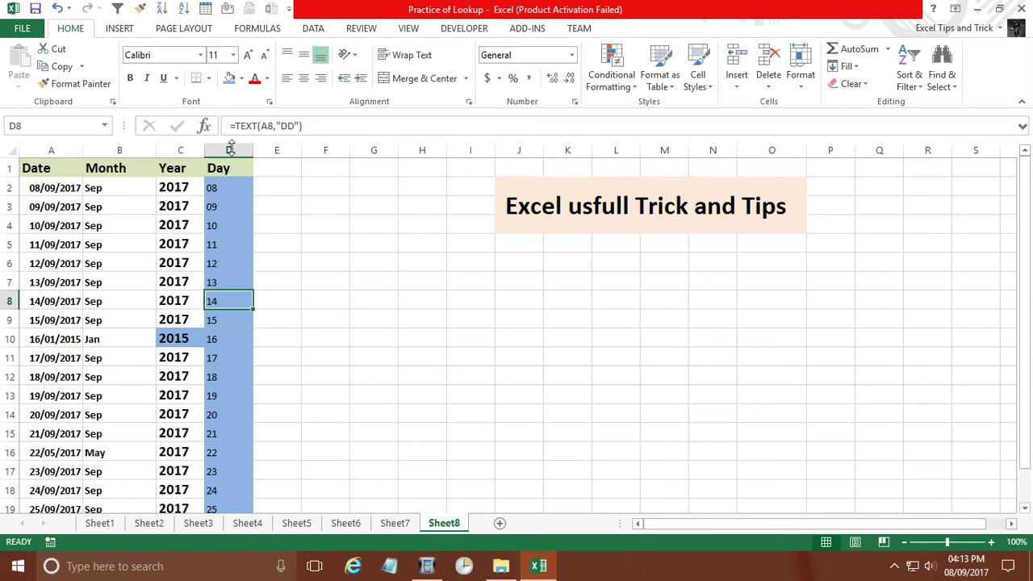
{"action": "left_click", "coordinate": [272, 166], "text": "ctrl"}
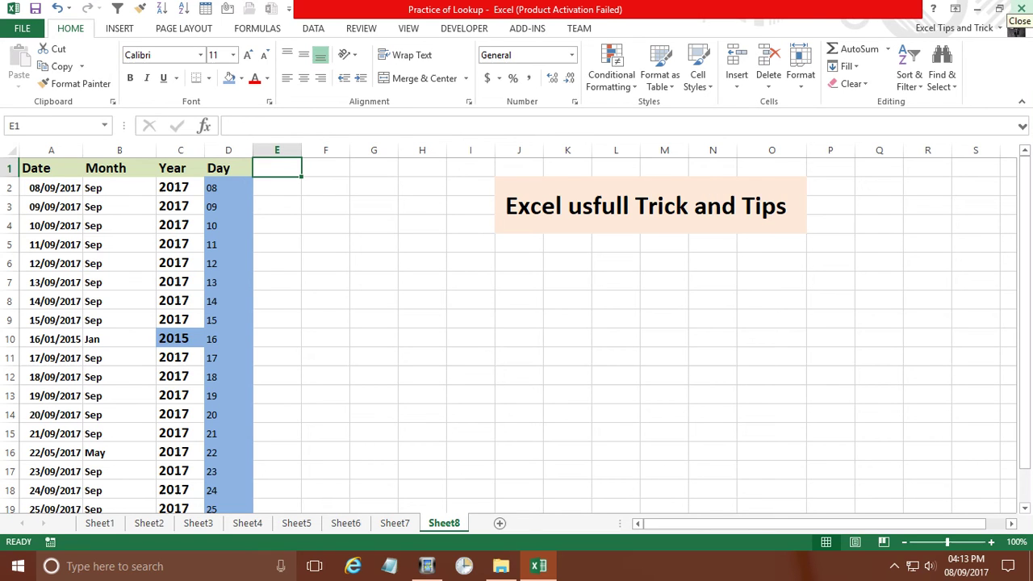
{"action": "left_click", "coordinate": [51, 188]}
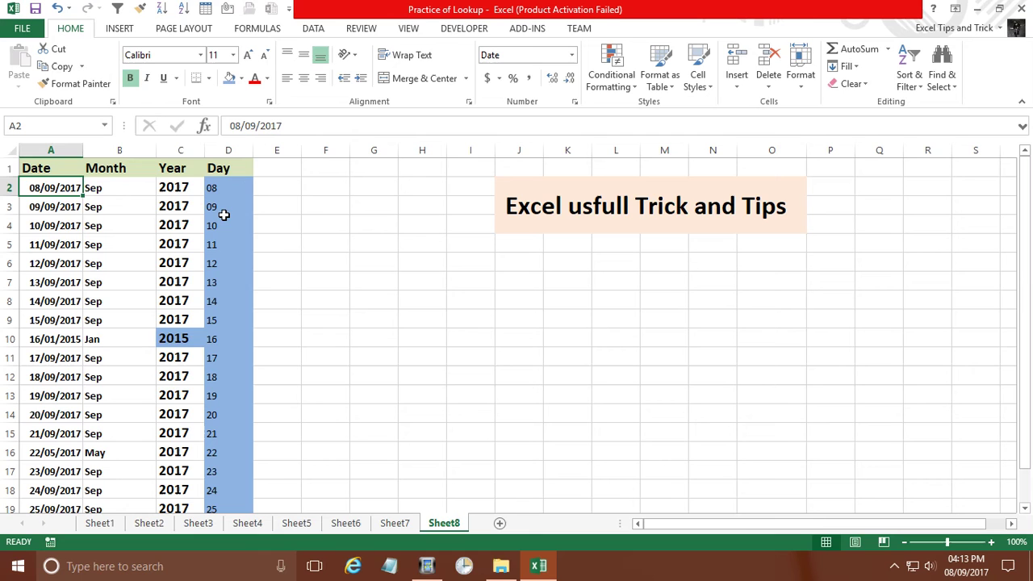
Type the heading Days in E1
{"action": "key", "text": "Up"}
{"action": "key", "text": "Right"}
{"action": "key", "text": "Right"}
{"action": "key", "text": "Right"}
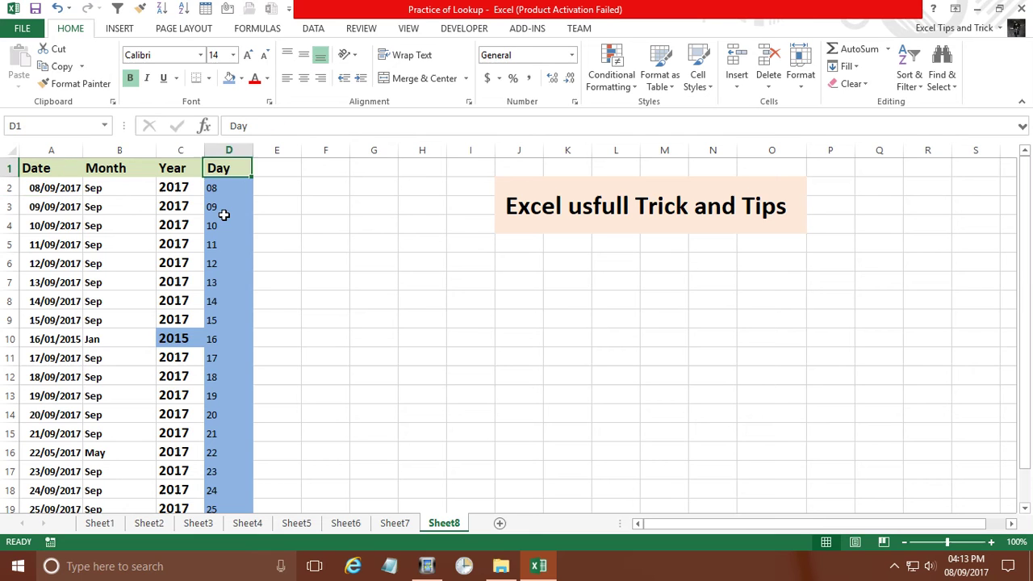
{"action": "key", "text": "Right"}
{"action": "type", "text": "DA"}
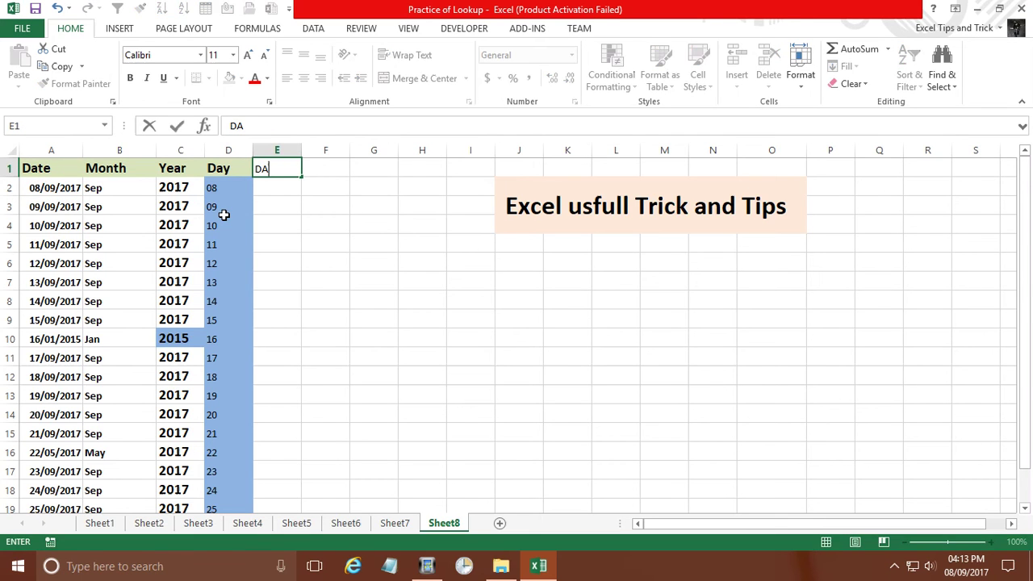
{"action": "key", "text": "BackSpace"}
{"action": "type", "text": "ays"}
{"action": "key", "text": "Return"}
{"action": "key", "text": "Up"}
{"action": "key", "text": "Down"}
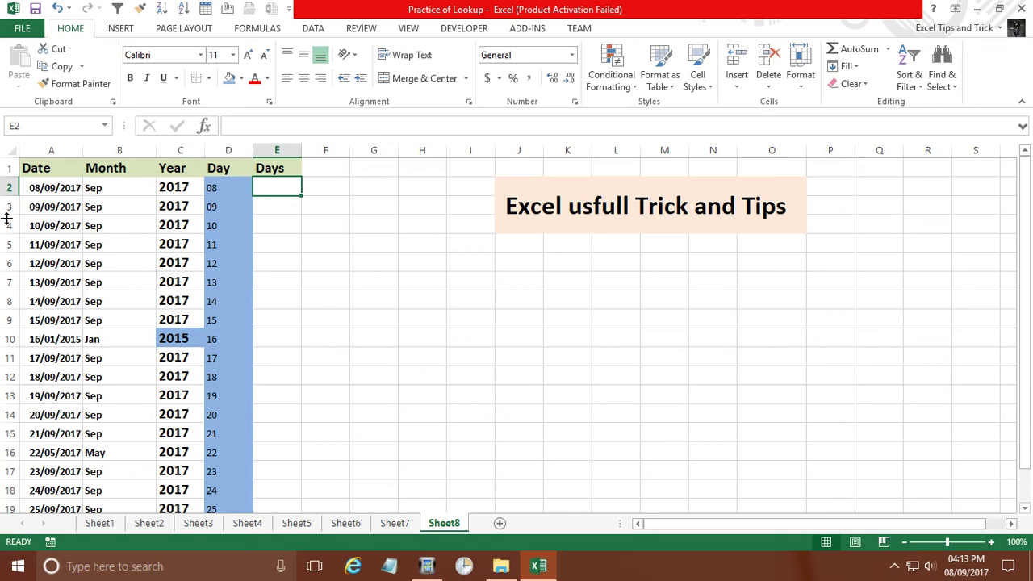
Start E2's formula as =LOOKUP(WEEKDAY(A2),{1,2,3,4,5,6,7},…)
{"action": "type", "text": "="}
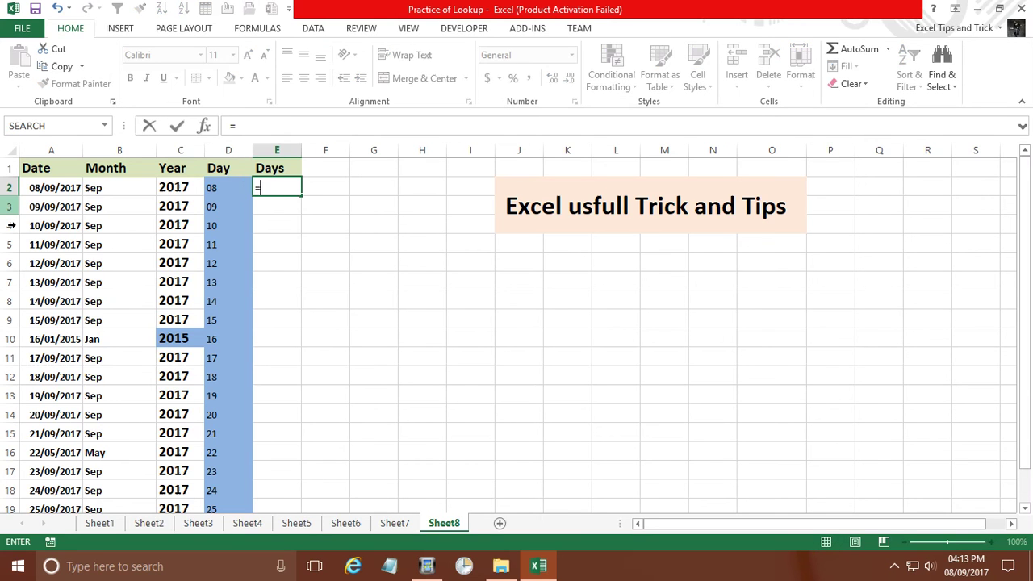
{"action": "type", "text": "lo"}
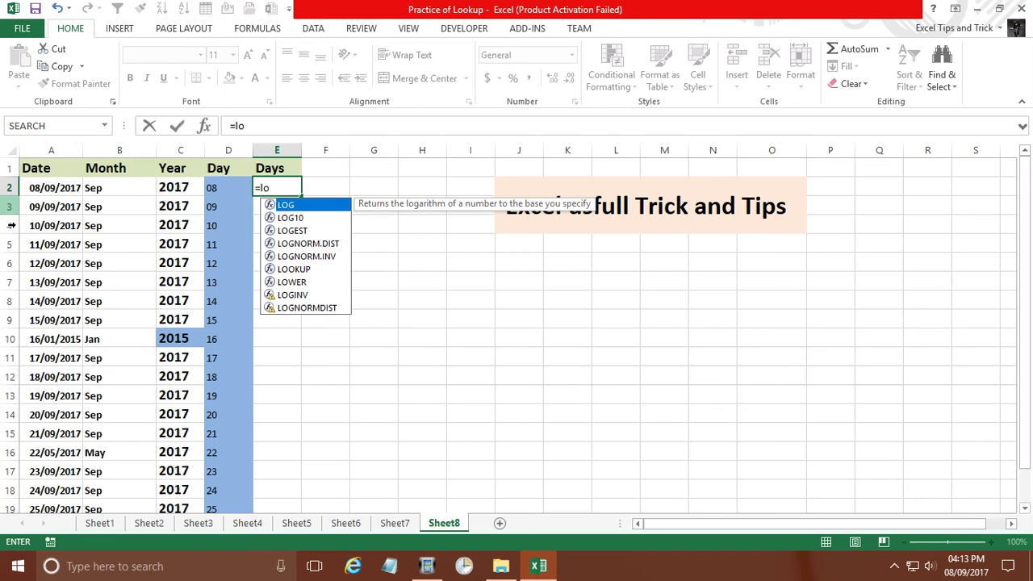
{"action": "key", "text": "Down"}
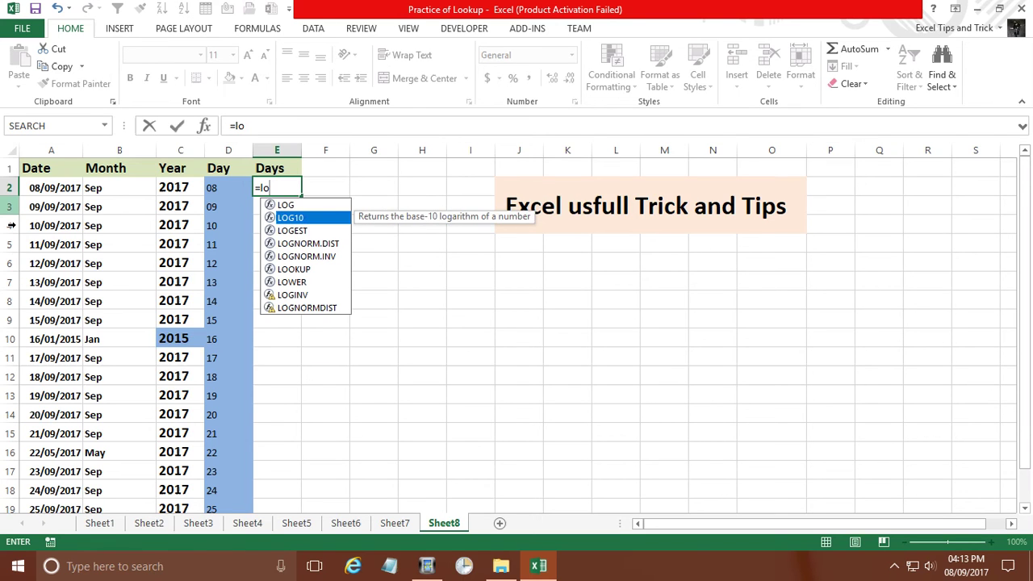
{"action": "type", "text": "o"}
{"action": "key", "text": "Tab"}
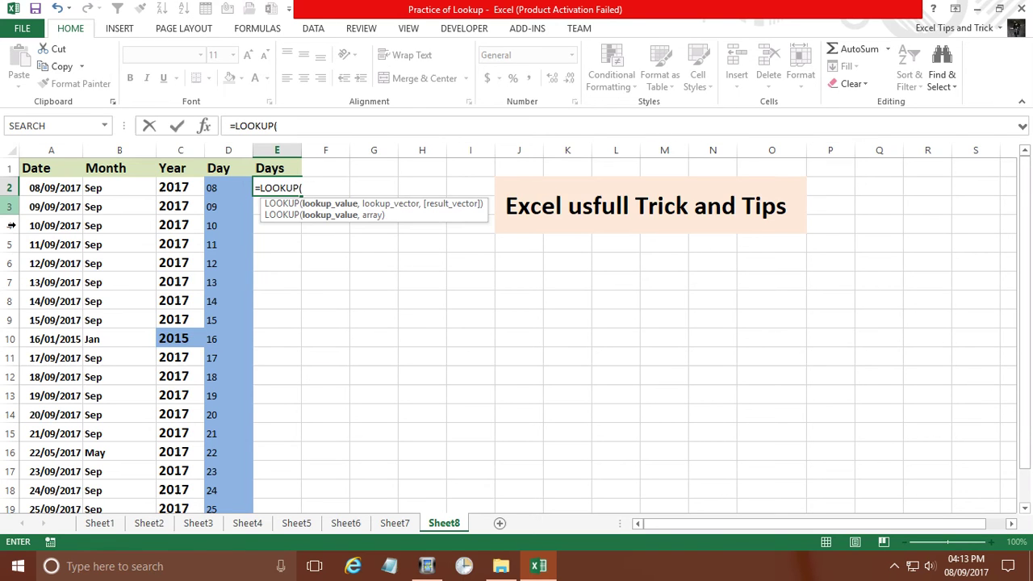
{"action": "type", "text": "we"}
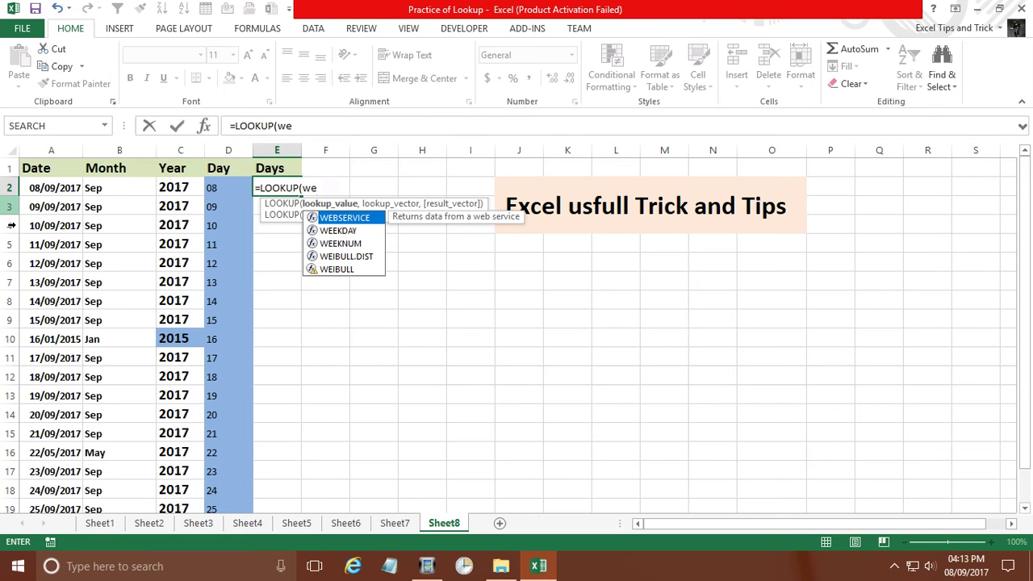
{"action": "key", "text": "Tab"}
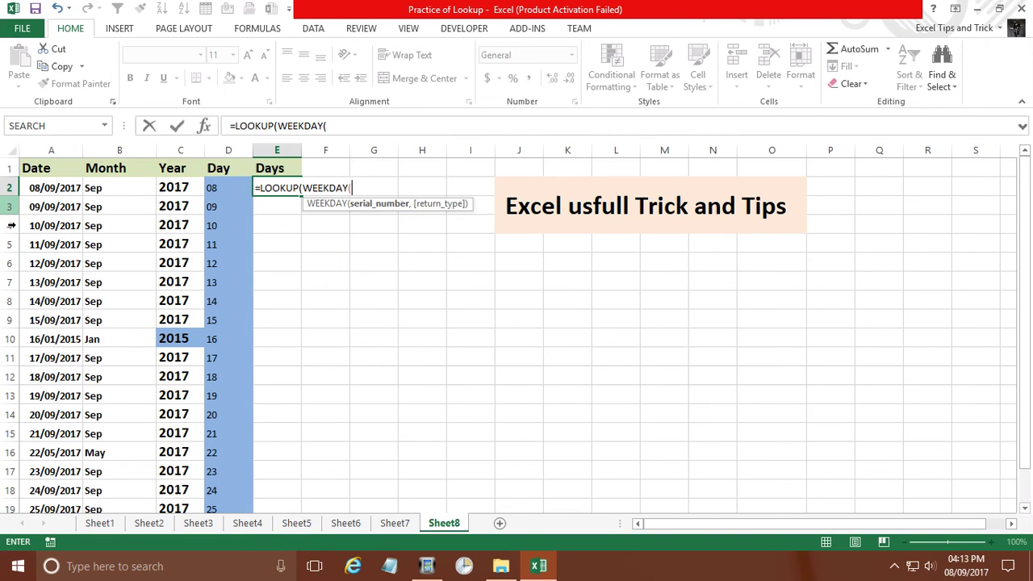
{"action": "key", "text": "Left"}
{"action": "key", "text": "Left"}
{"action": "key", "text": "Left"}
{"action": "key", "text": "Left"}
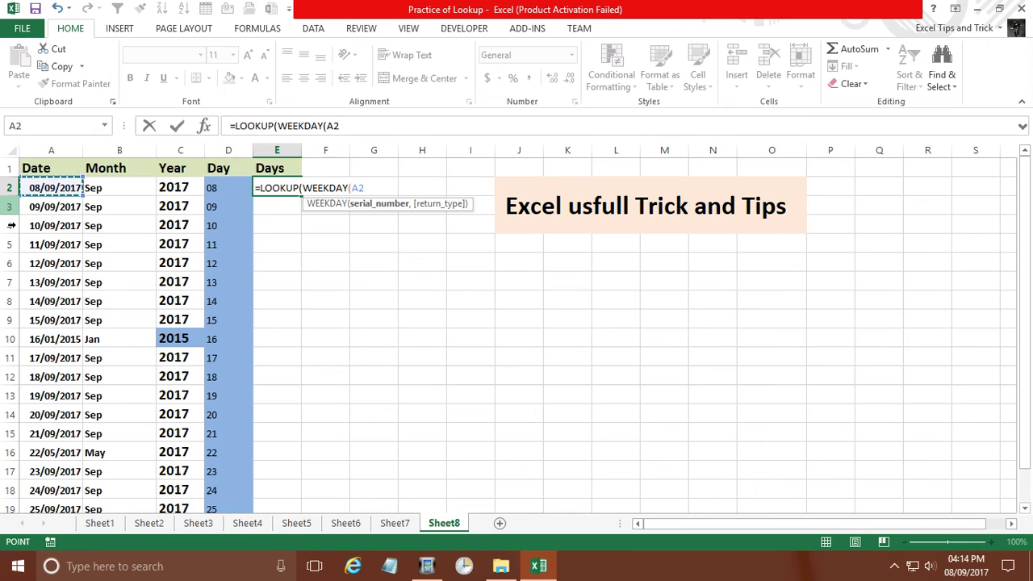
{"action": "type", "text": ")"}
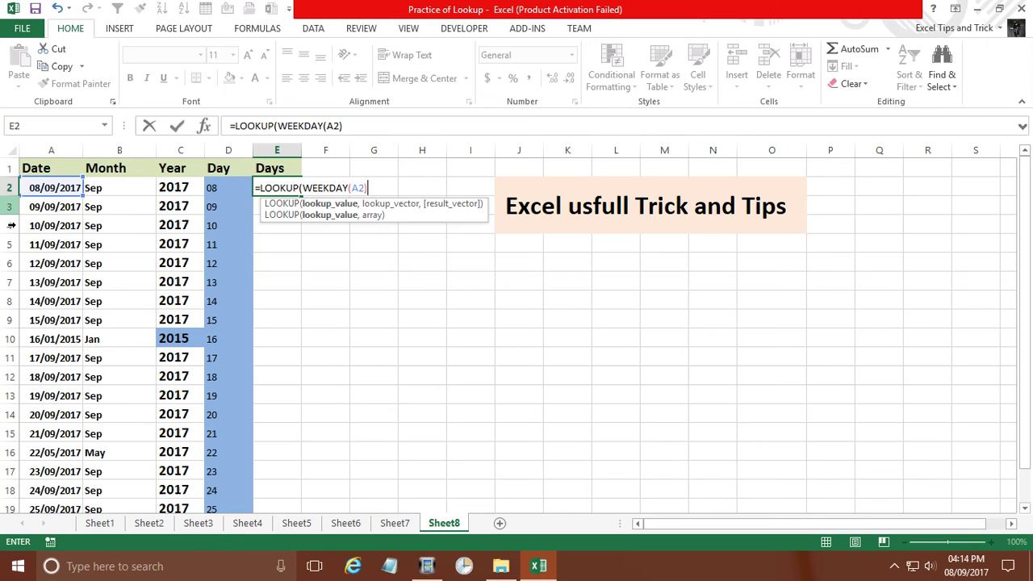
{"action": "type", "text": ","}
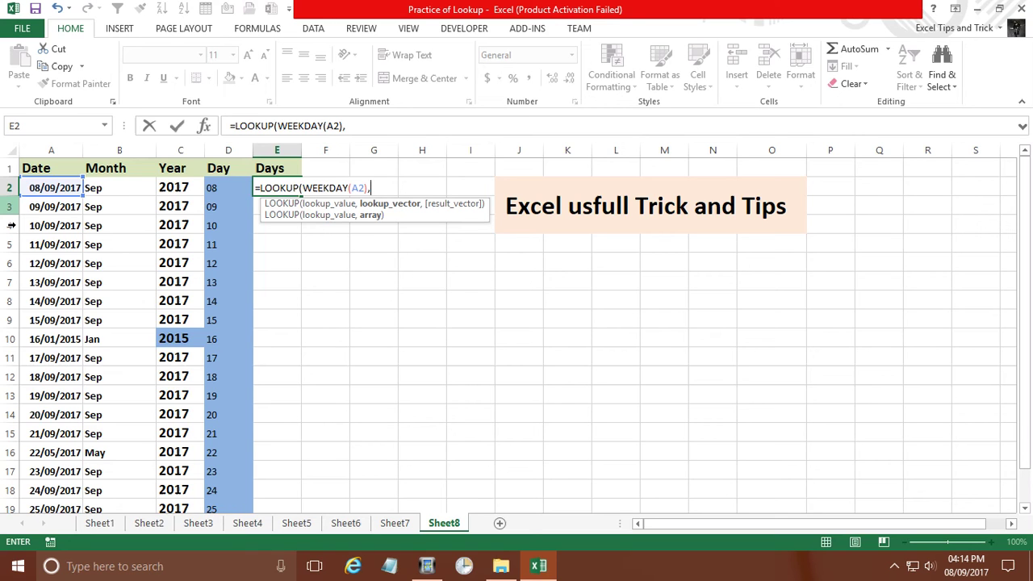
{"action": "type", "text": "{"}
{"action": "type", "text": "1"}
{"action": "type", "text": ",2,3,4,5,6,7"}
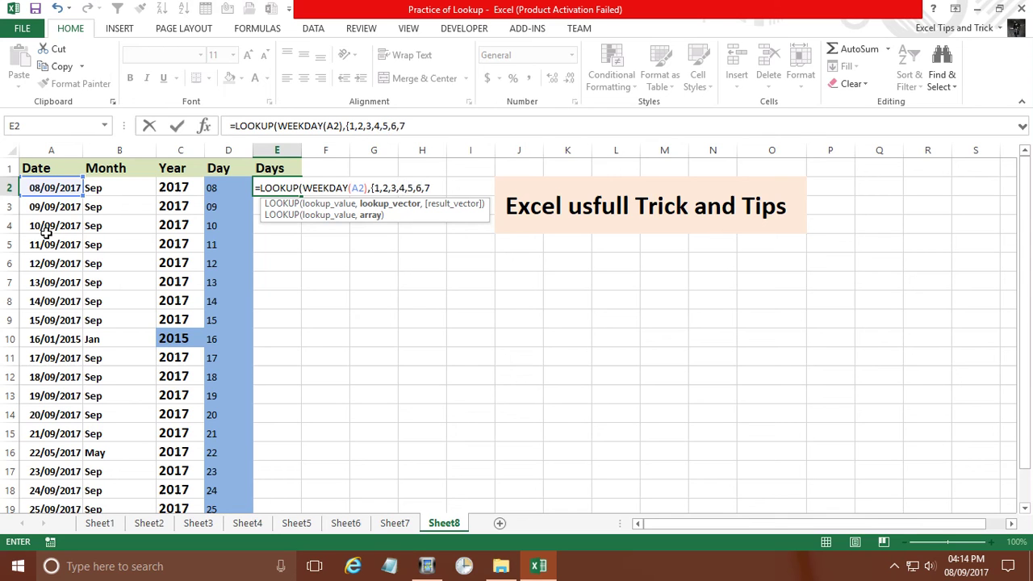
{"action": "type", "text": "}"}
{"action": "type", "text": ","}
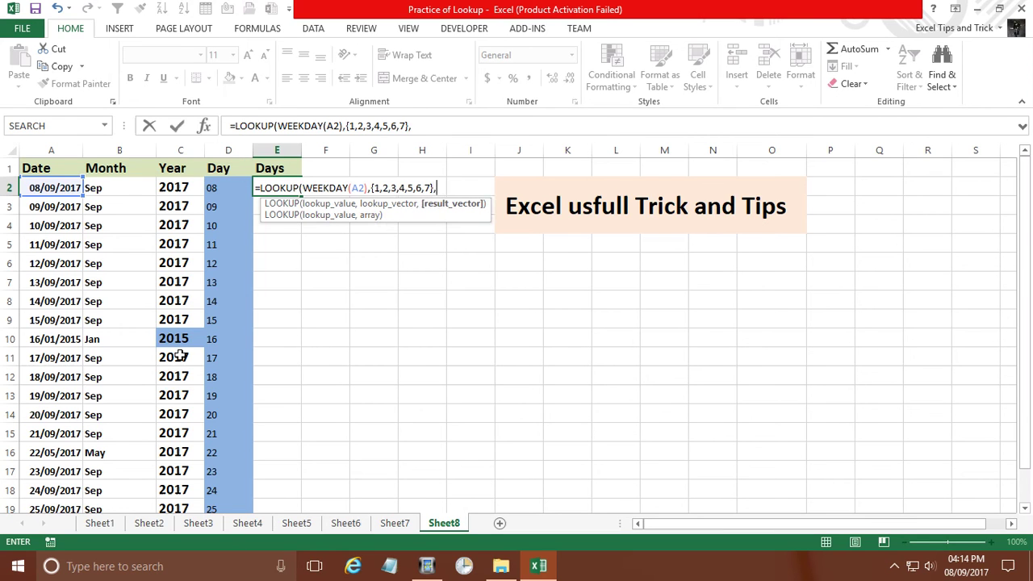
{"action": "type", "text": "{"}
{"action": "type", "text": "\"Sat"}
{"action": "type", "text": "\","}
Complete it with {"Sun","Mon","Tue","Wed","Thur","Fri","Sat"} so E2 shows Fri
{"action": "key", "text": "BackSpace"}
{"action": "key", "text": "BackSpace"}
{"action": "key", "text": "BackSpace"}
{"action": "key", "text": "BackSpace"}
{"action": "type", "text": "un\",\""}
{"action": "type", "text": "Mon"}
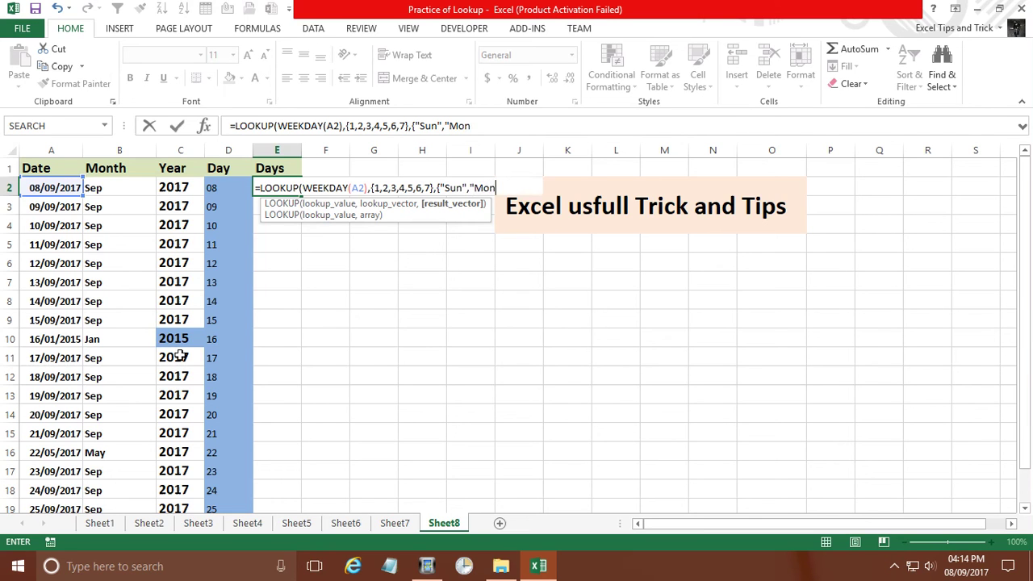
{"action": "type", "text": "\""}
{"action": "type", "text": ","}
{"action": "type", "text": "\"Tue\",T"}
{"action": "type", "text": "hur"}
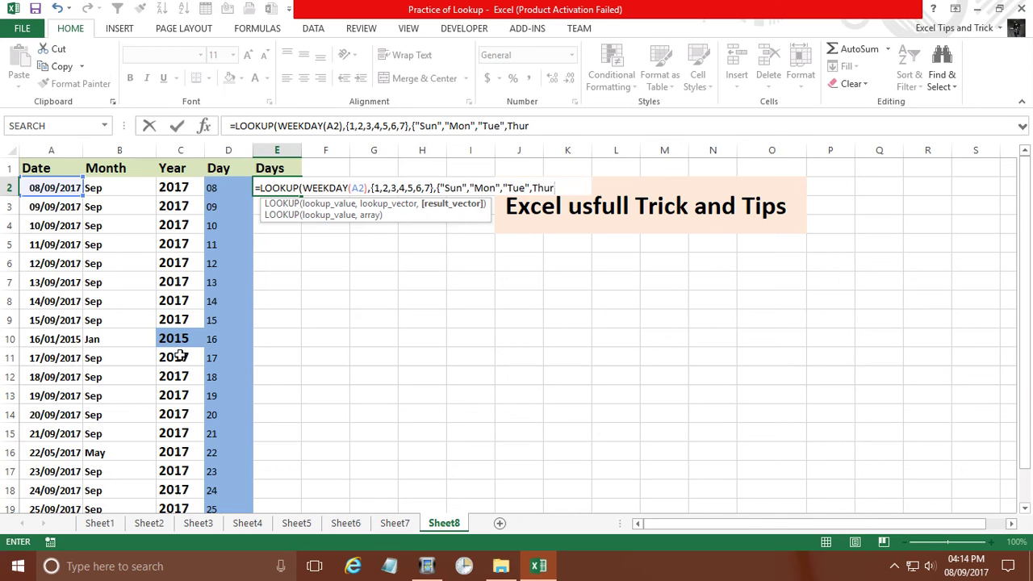
{"action": "key", "text": "BackSpace"}
{"action": "key", "text": "BackSpace"}
{"action": "key", "text": "BackSpace"}
{"action": "key", "text": "BackSpace"}
{"action": "type", "text": "\"Thur"}
{"action": "type", "text": "\","}
{"action": "type", "text": "W"}
{"action": "key", "text": "BackSpace"}
{"action": "key", "text": "BackSpace"}
{"action": "key", "text": "BackSpace"}
{"action": "key", "text": "BackSpace"}
{"action": "key", "text": "BackSpace"}
{"action": "key", "text": "BackSpace"}
{"action": "key", "text": "BackSpace"}
{"action": "type", "text": "Wed\""}
{"action": "type", "text": ",Thur"}
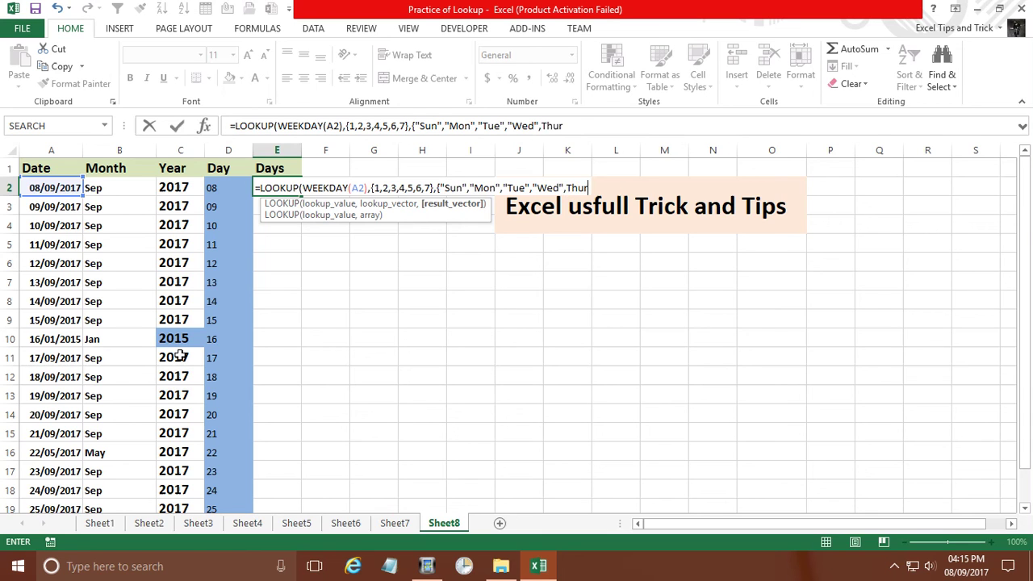
{"action": "key", "text": "BackSpace"}
{"action": "key", "text": "BackSpace"}
{"action": "key", "text": "BackSpace"}
{"action": "key", "text": "BackSpace"}
{"action": "type", "text": "\"Thur"}
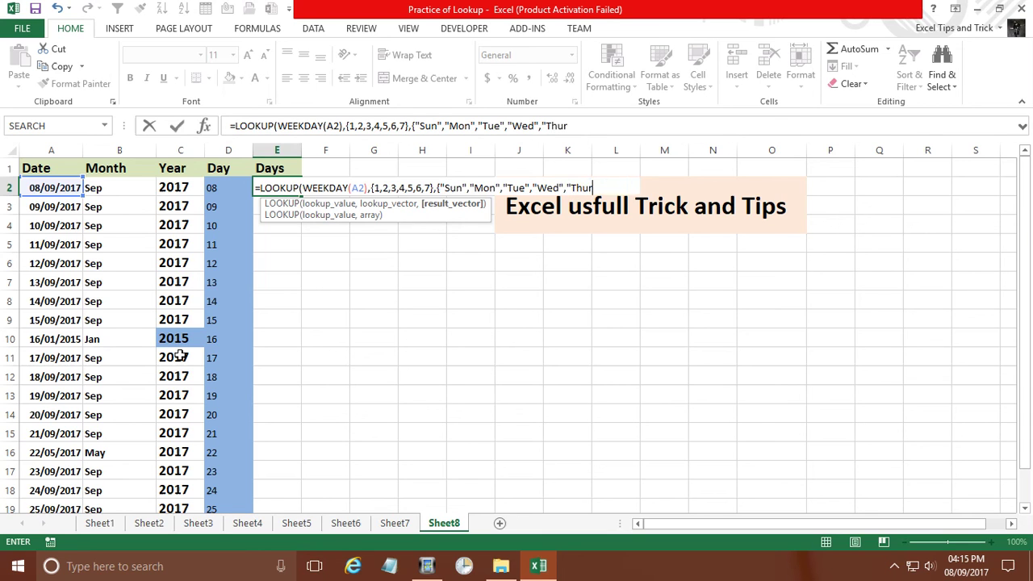
{"action": "type", "text": "\",\"Fri\","}
{"action": "type", "text": "\"Sat"}
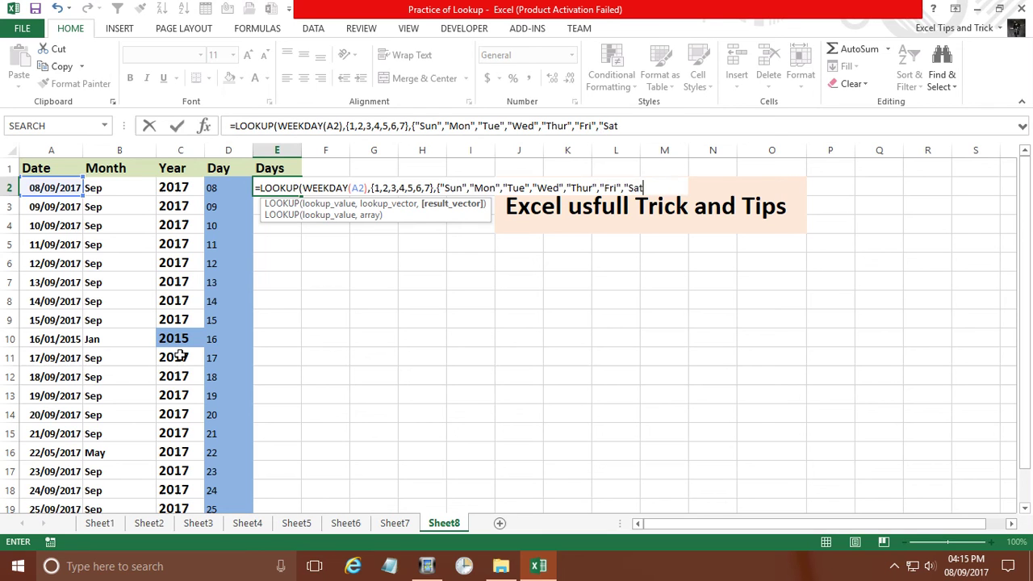
{"action": "type", "text": "\""}
{"action": "type", "text": "}"}
{"action": "type", "text": ")"}
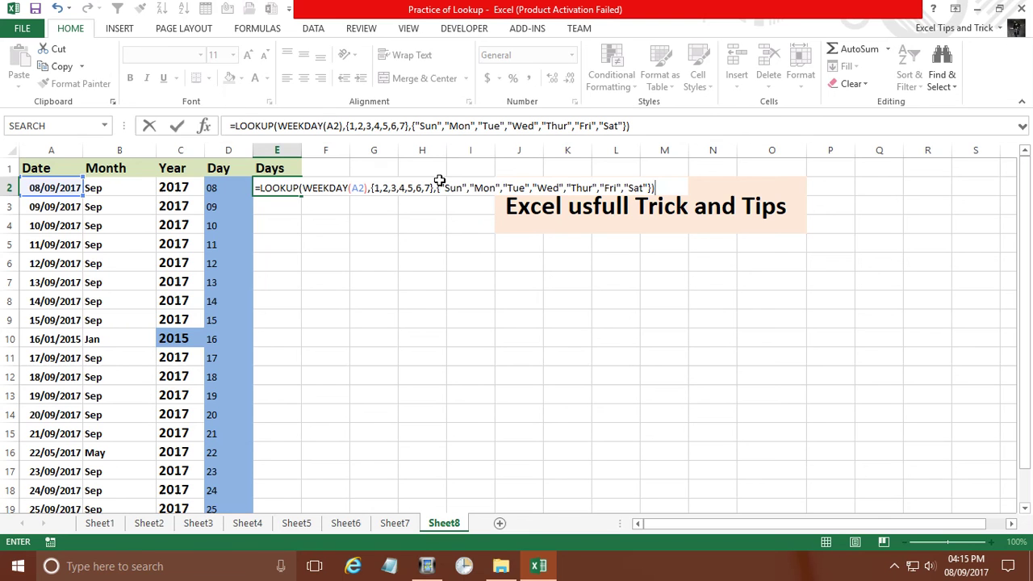
{"action": "key", "text": "Return"}
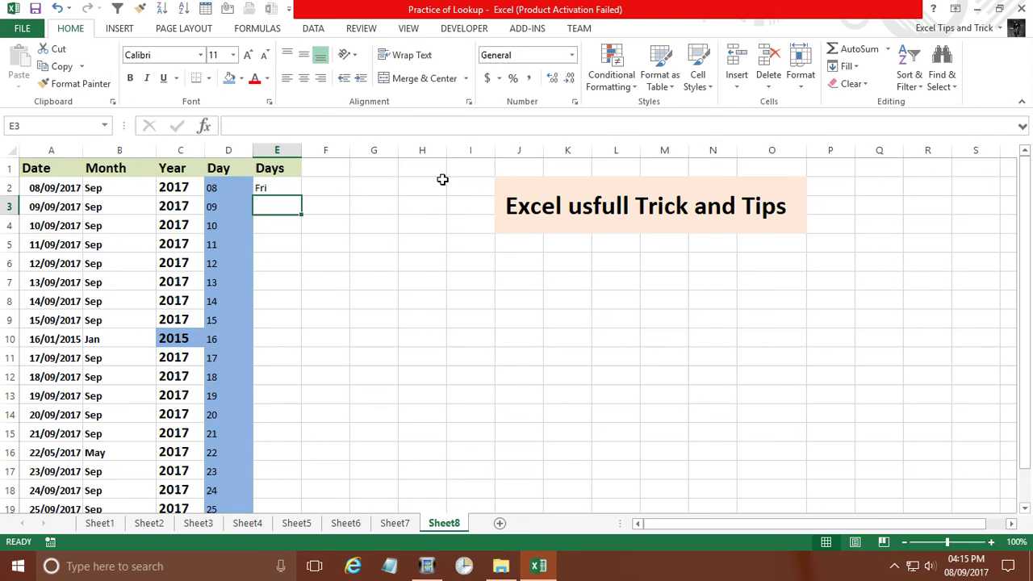
Fill the weekday LOOKUP formula down E2:E20, naming every date's weekday
{"action": "key", "text": "Up"}
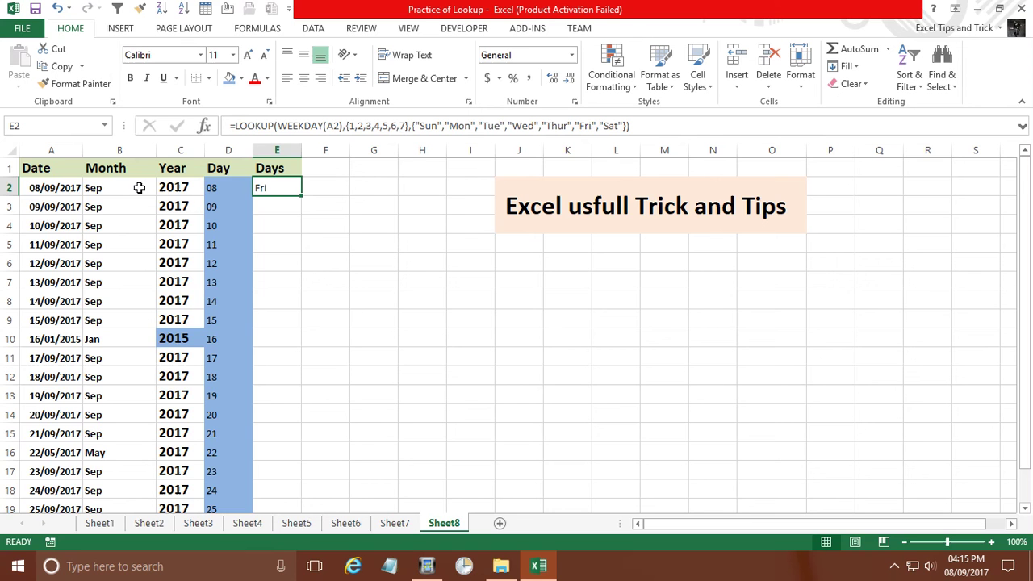
{"action": "left_click", "coordinate": [178, 188]}
{"action": "key", "text": "ctrl+Down"}
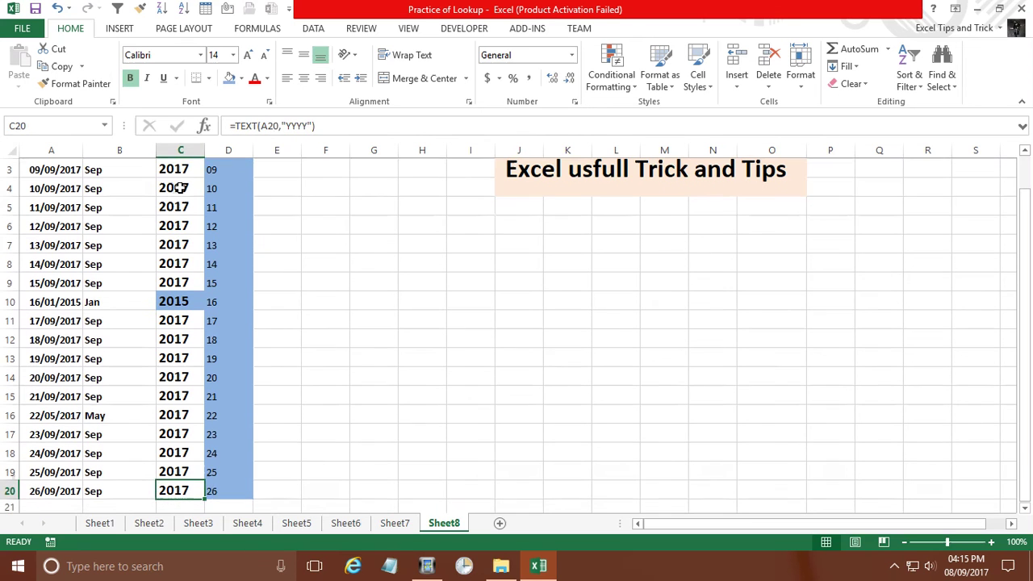
{"action": "key", "text": "Right"}
{"action": "key", "text": "Right"}
{"action": "key", "text": "ctrl+shift+Up"}
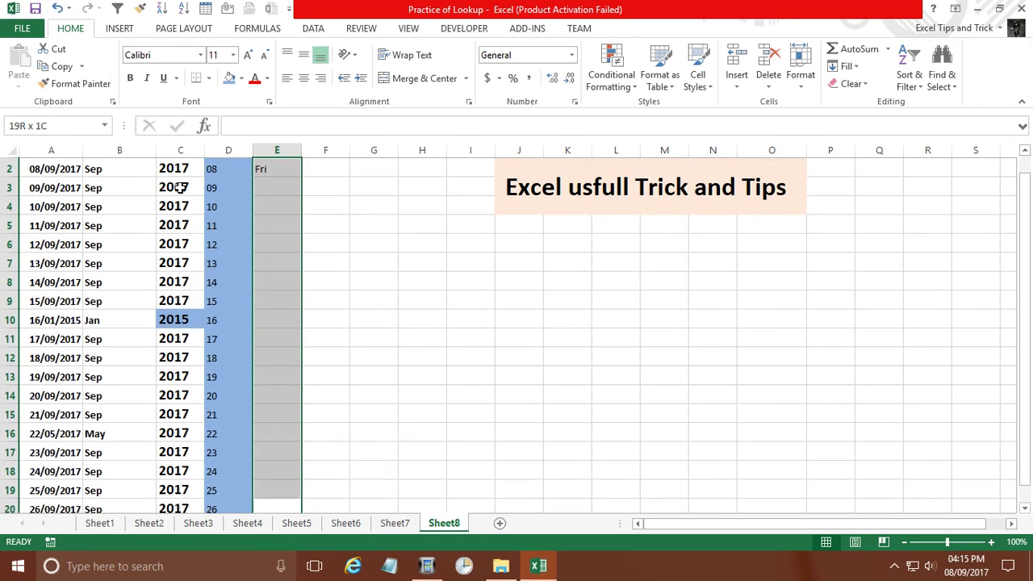
{"action": "key", "text": "ctrl+d"}
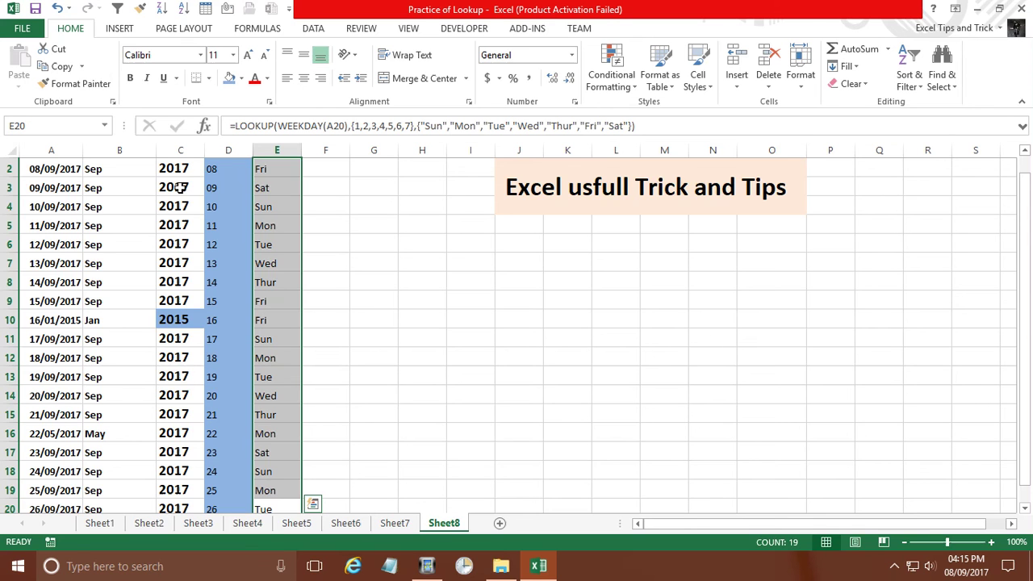
{"action": "scroll", "coordinate": [373, 292], "scroll_direction": "up", "scroll_amount": 1}
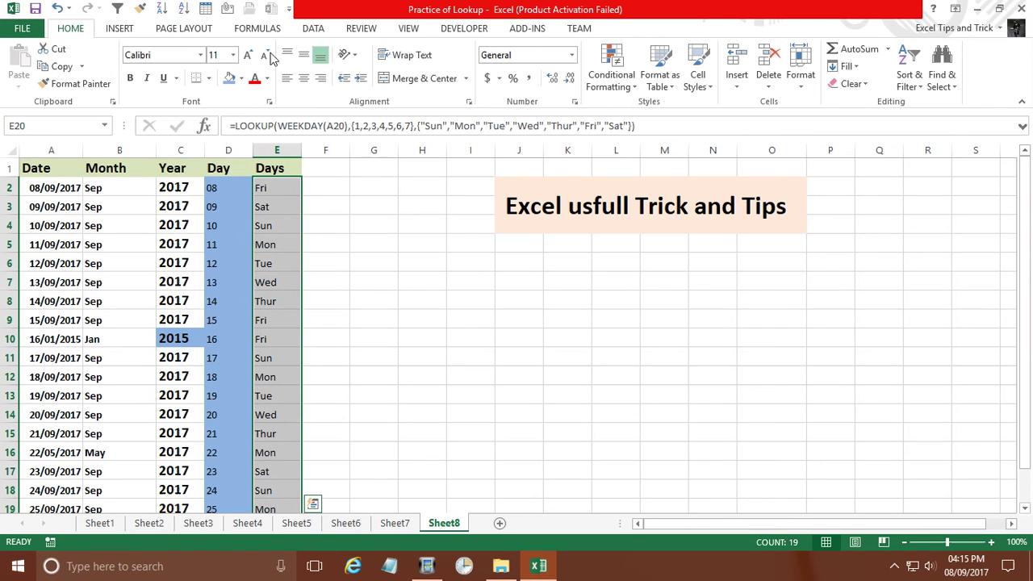
Centre the day names, make them bold, and enlarge E2:E19 to 14-point
{"action": "left_click", "coordinate": [304, 77]}
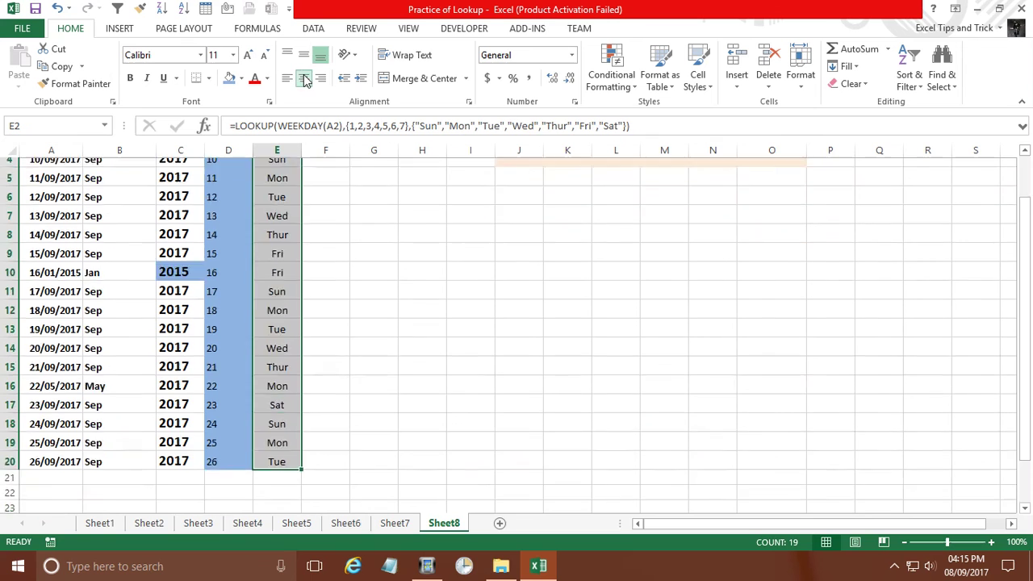
{"action": "key", "text": "Return"}
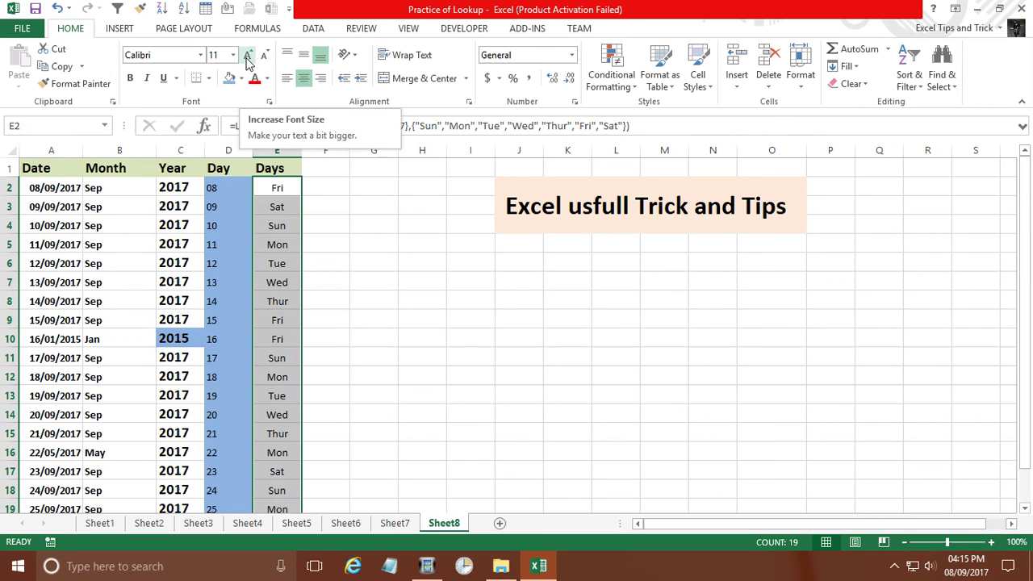
{"action": "left_click", "coordinate": [130, 78]}
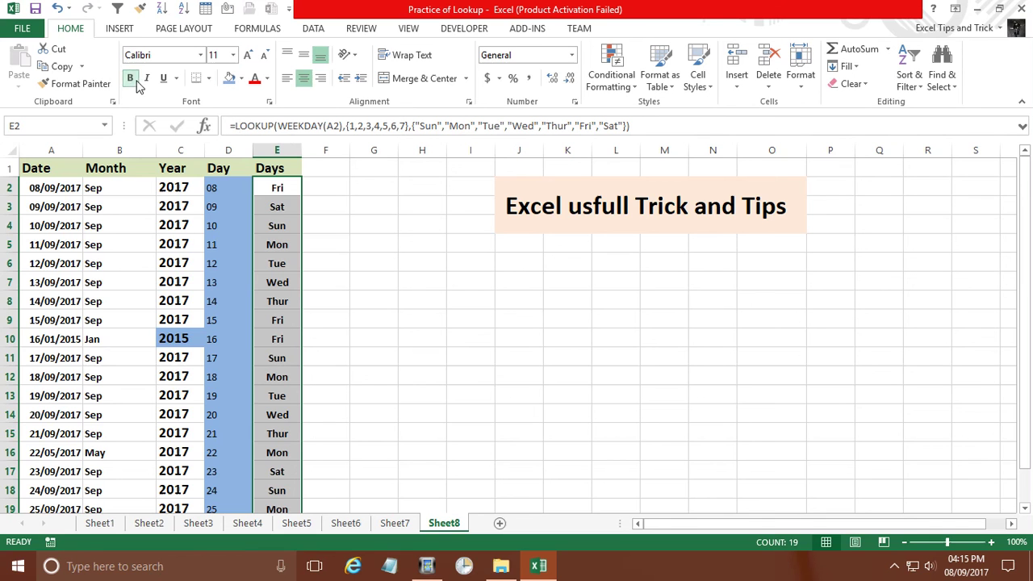
{"action": "left_click_drag", "start_coordinate": [288, 193], "coordinate": [291, 308]}
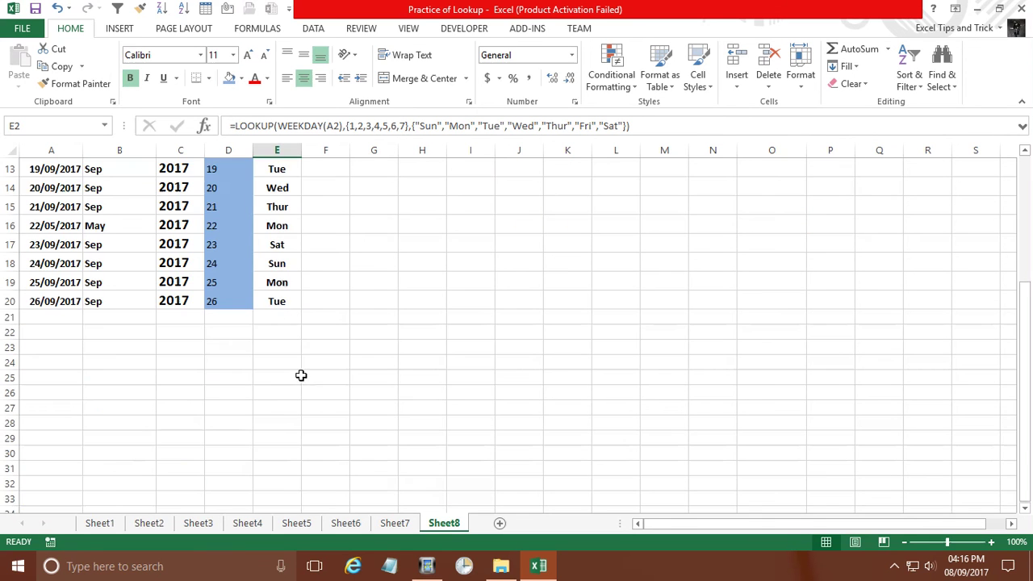
{"action": "scroll", "coordinate": [312, 316], "scroll_direction": "up", "scroll_amount": 3}
{"action": "scroll", "coordinate": [311, 317], "scroll_direction": "up", "scroll_amount": 1}
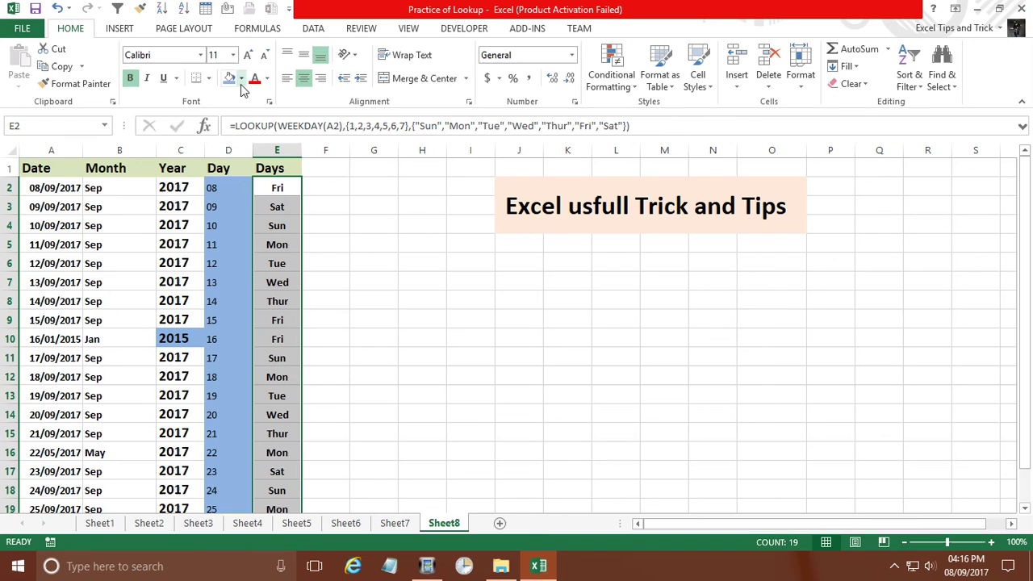
{"action": "left_click", "coordinate": [249, 57]}
{"action": "left_click", "coordinate": [249, 56]}
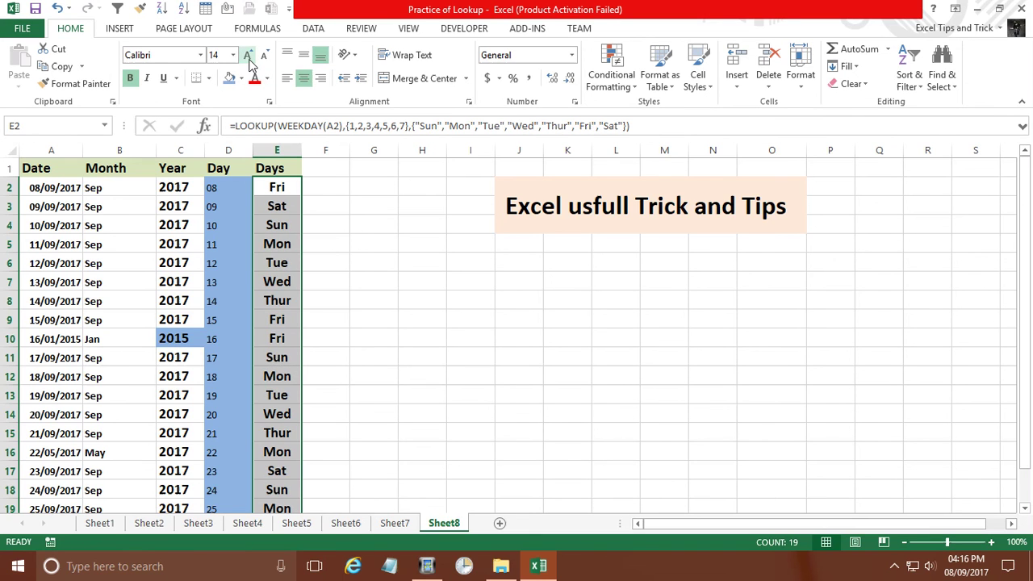
{"action": "left_click", "coordinate": [288, 187]}
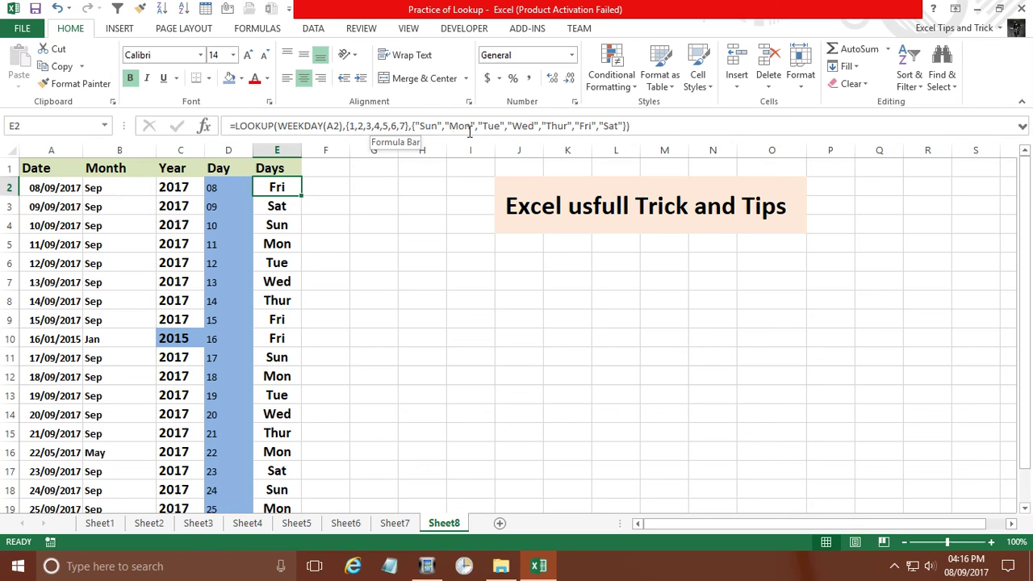
{"action": "left_click", "coordinate": [422, 262]}
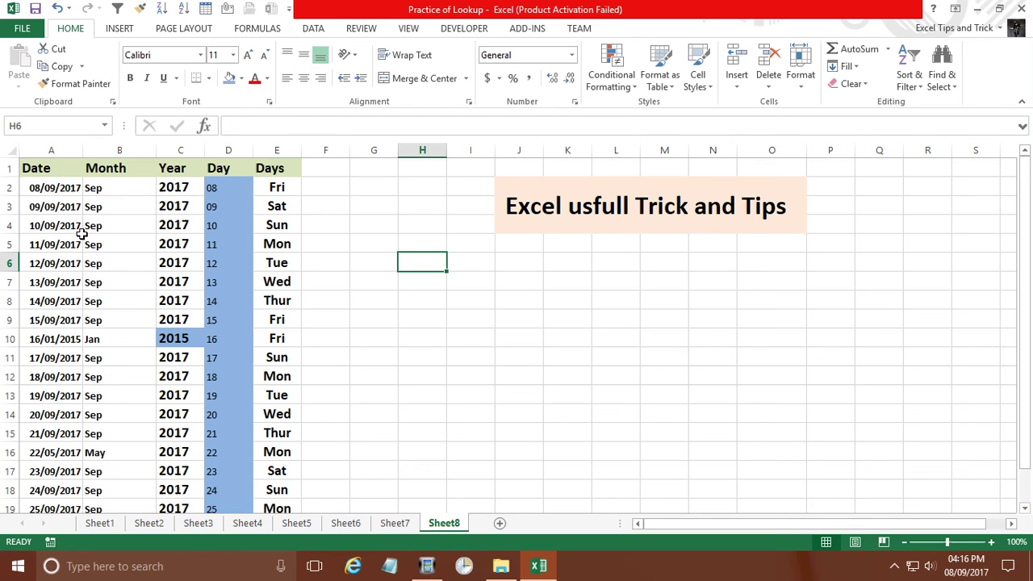
{"action": "left_click", "coordinate": [75, 193]}
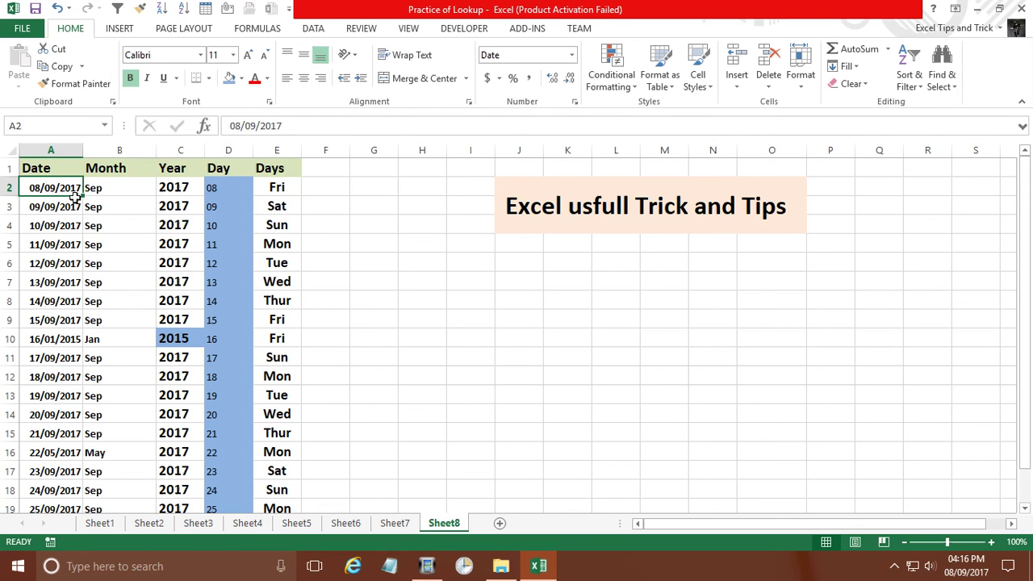
{"action": "left_click", "coordinate": [279, 188]}
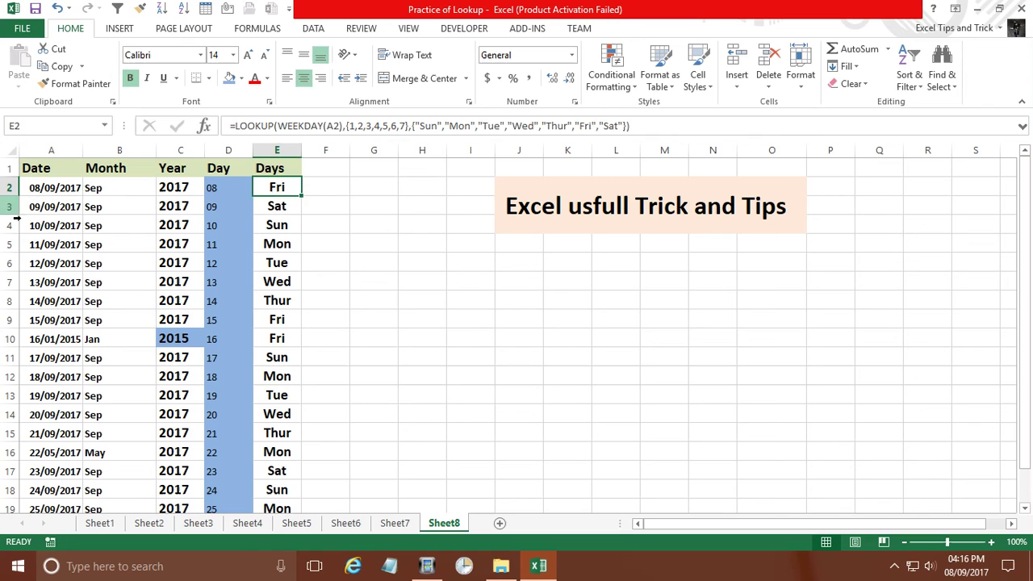
{"action": "left_click", "coordinate": [53, 189]}
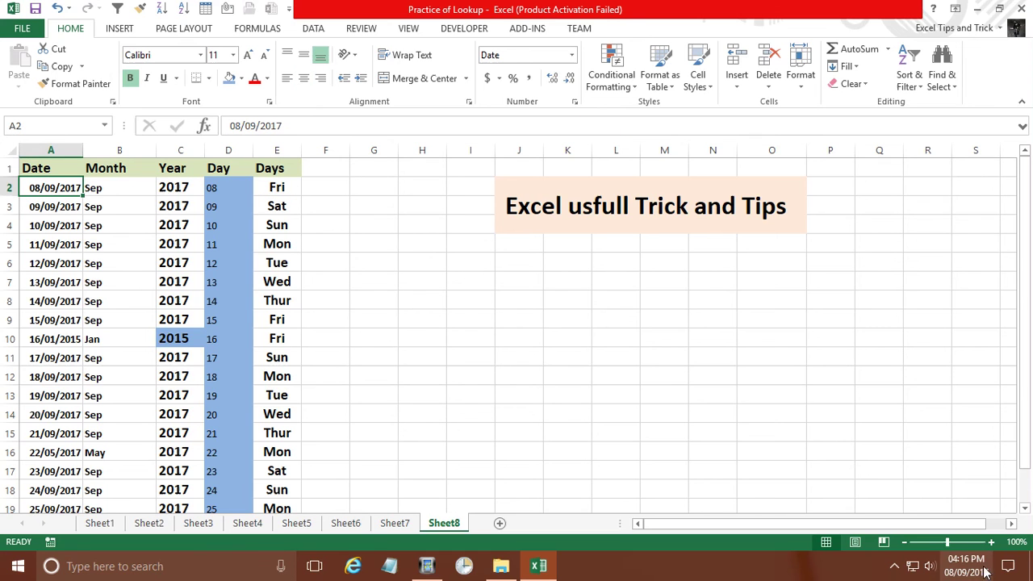
{"action": "left_click", "coordinate": [967, 566]}
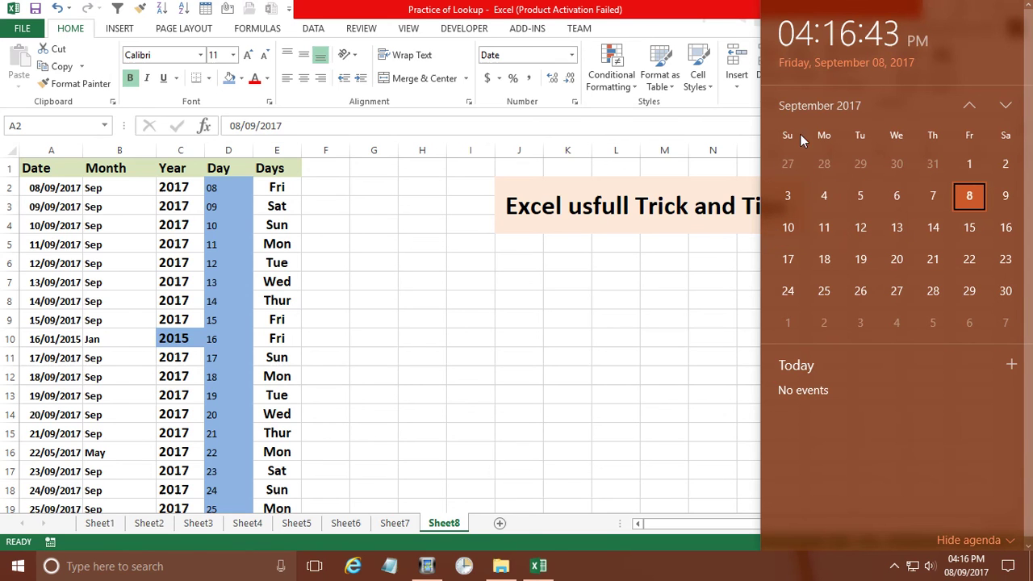
{"action": "left_click", "coordinate": [402, 284]}
{"action": "left_click", "coordinate": [323, 228]}
{"action": "left_click", "coordinate": [266, 231]}
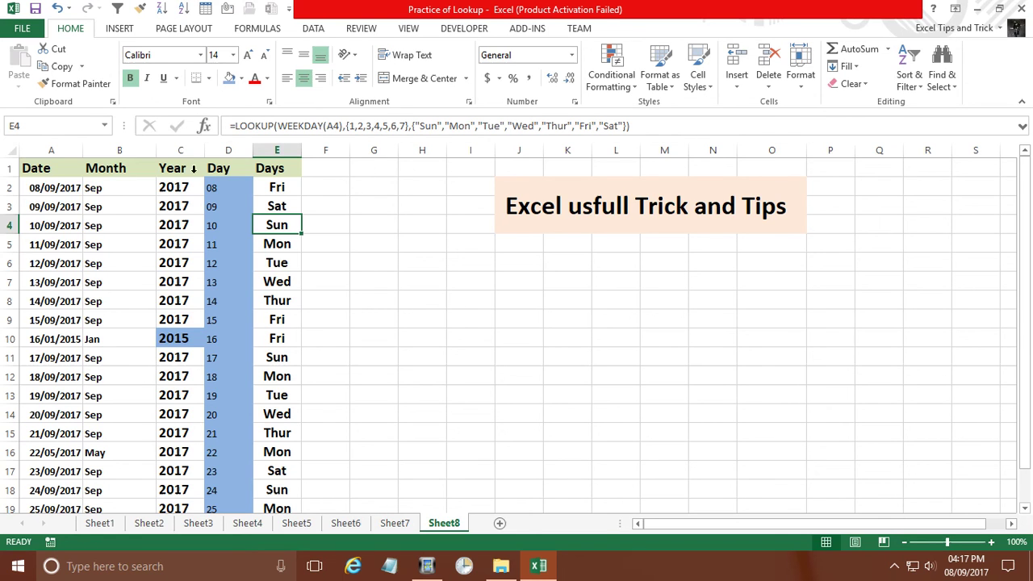
Review the formulas in C2, B2, D2 and E2, then restore the Easy Video Maker window
{"action": "left_click", "coordinate": [184, 184]}
{"action": "left_click", "coordinate": [119, 197]}
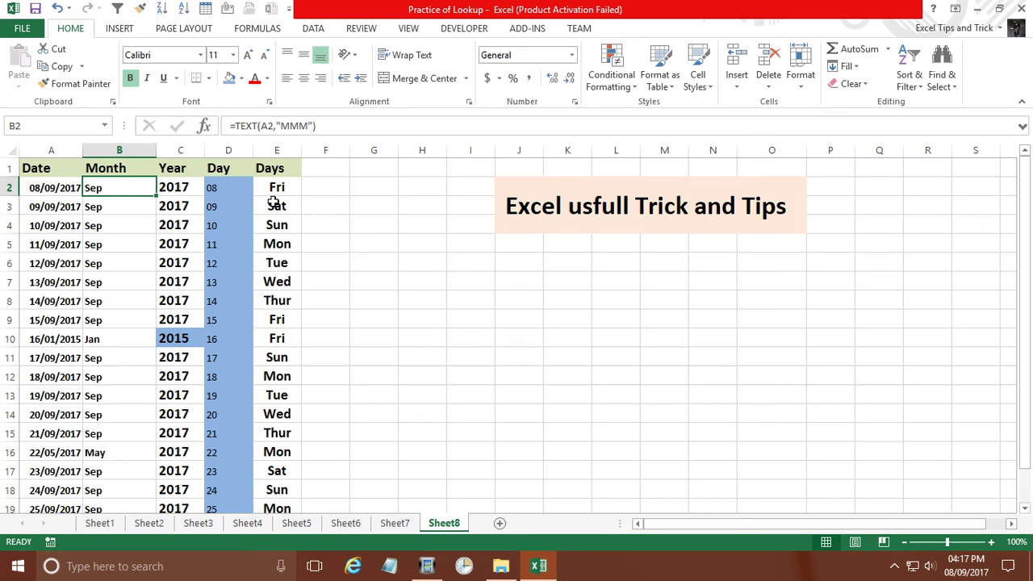
{"action": "left_click", "coordinate": [235, 199]}
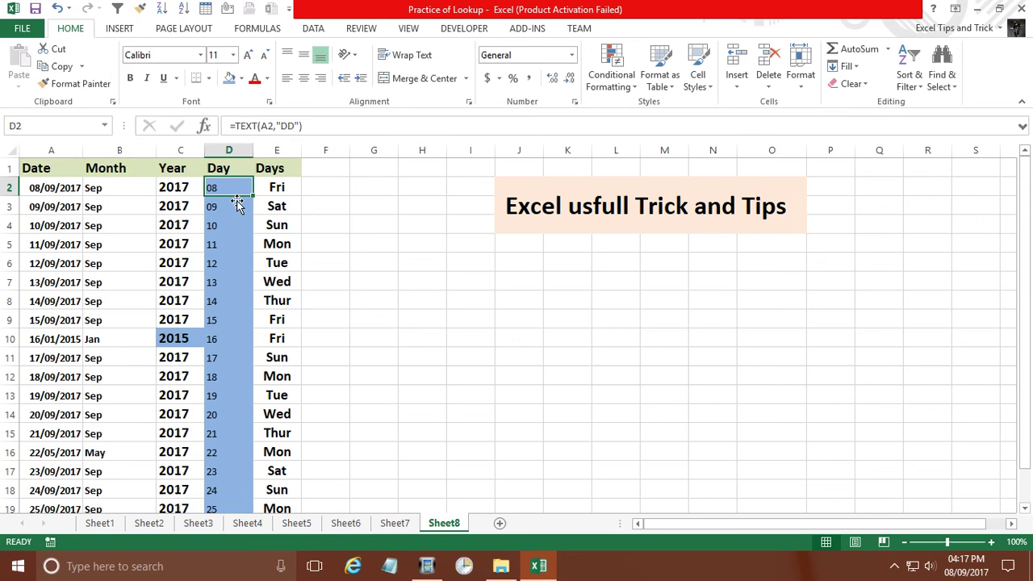
{"action": "left_click", "coordinate": [297, 175]}
{"action": "left_click", "coordinate": [293, 189]}
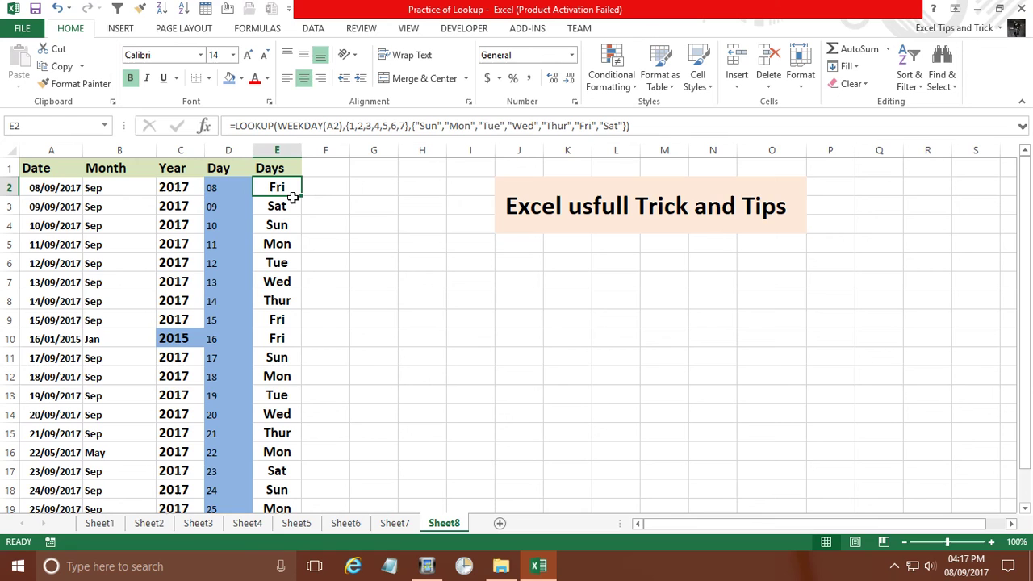
{"action": "key", "text": "Left"}
{"action": "key", "text": "Left"}
{"action": "key", "text": "Left"}
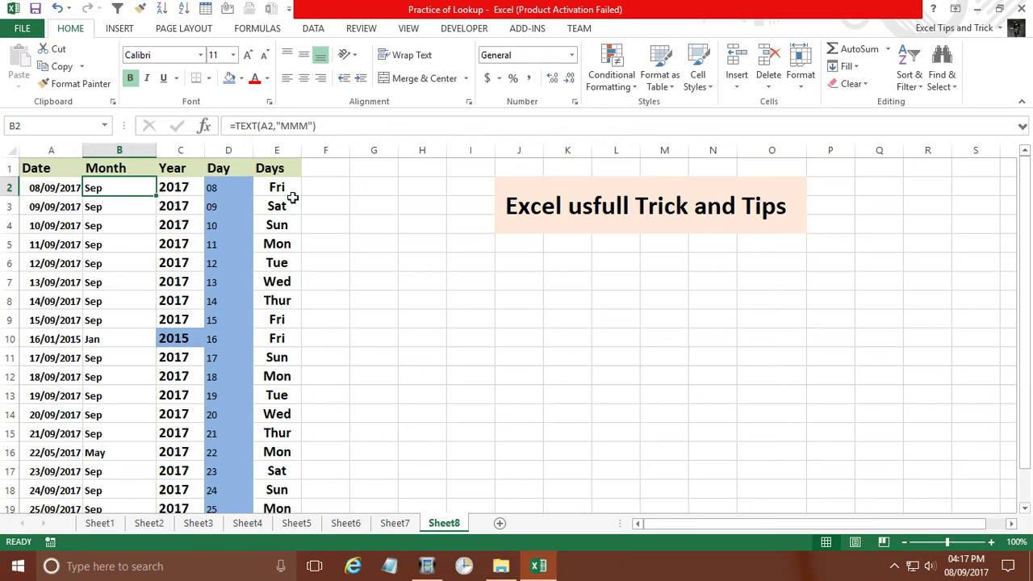
{"action": "key", "text": "Right"}
{"action": "key", "text": "Right"}
{"action": "key", "text": "Right"}
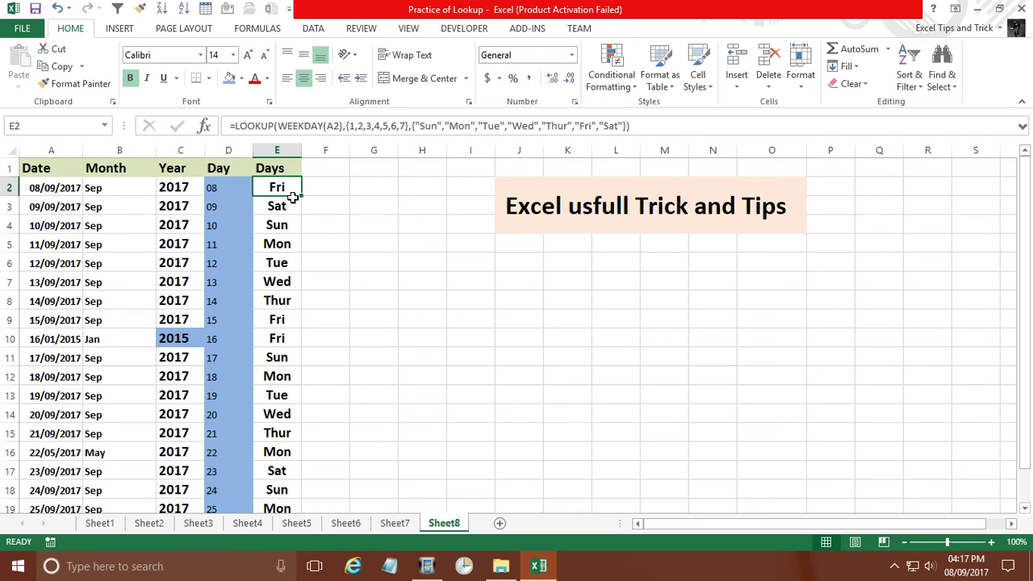
{"action": "key", "text": "Left"}
{"action": "key", "text": "Left"}
{"action": "key", "text": "Left"}
{"action": "key", "text": "Left"}
{"action": "key", "text": "Right"}
{"action": "key", "text": "Right"}
{"action": "key", "text": "Right"}
{"action": "key", "text": "Right"}
{"action": "left_click", "coordinate": [427, 566]}
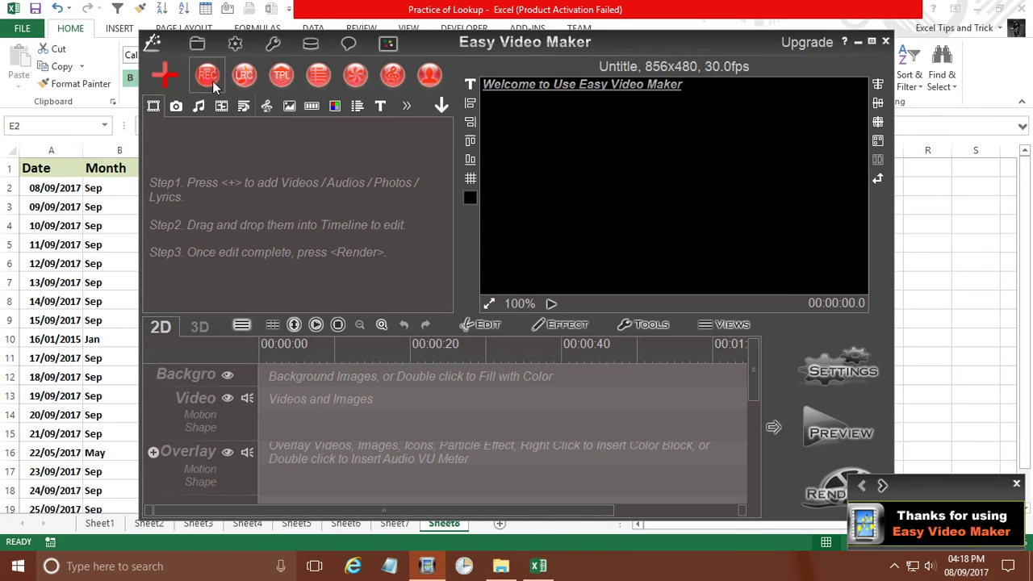